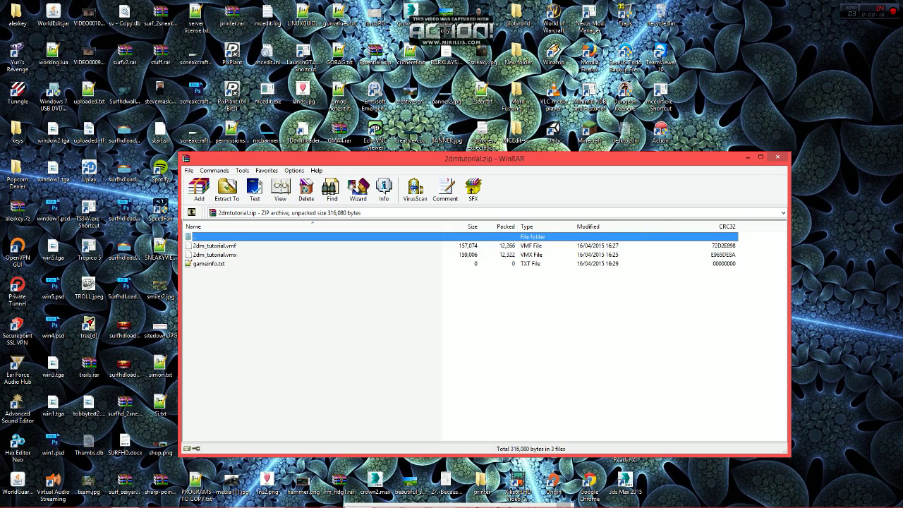
{"action": "left_click", "coordinate": [215, 245]}
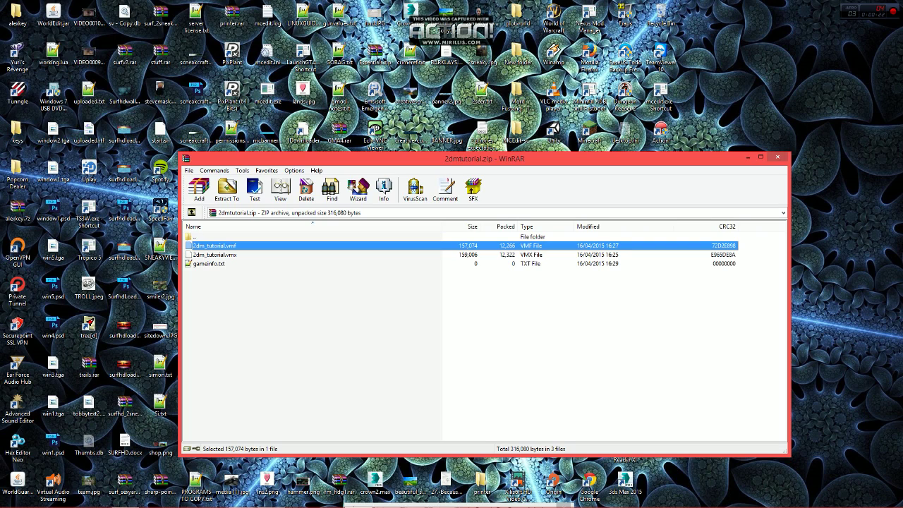
{"action": "left_click_drag", "start_coordinate": [521, 157], "coordinate": [517, 166]}
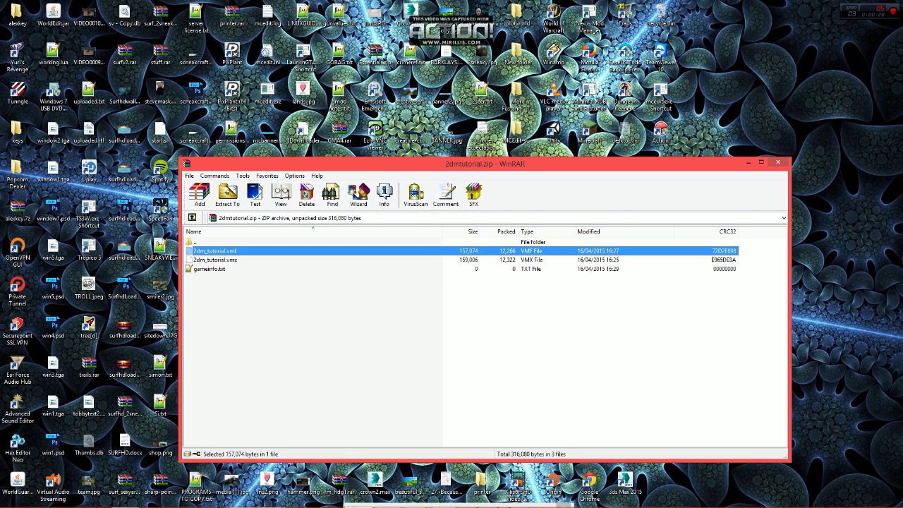
{"action": "left_click_drag", "start_coordinate": [515, 167], "coordinate": [517, 166]}
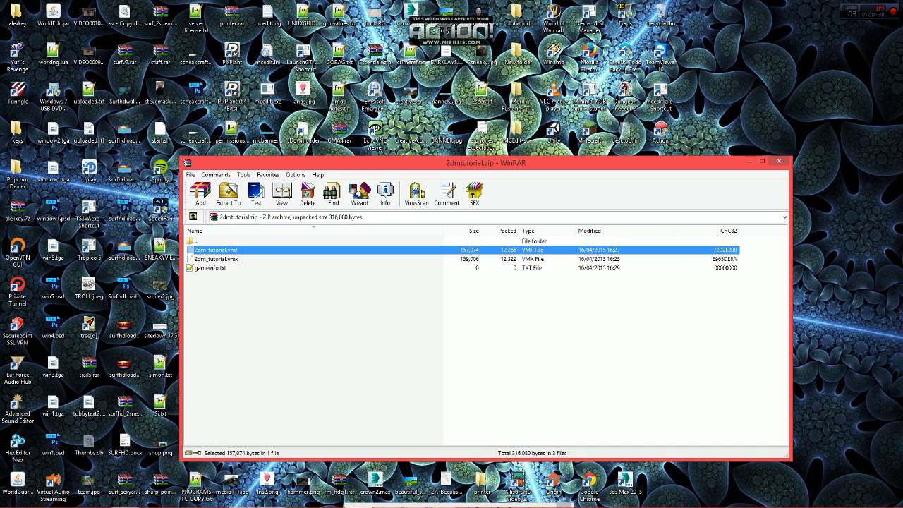
- Move the archive window aside and bring up the MAPPING folder window next to it
{"action": "left_click_drag", "start_coordinate": [405, 163], "coordinate": [461, 184]}
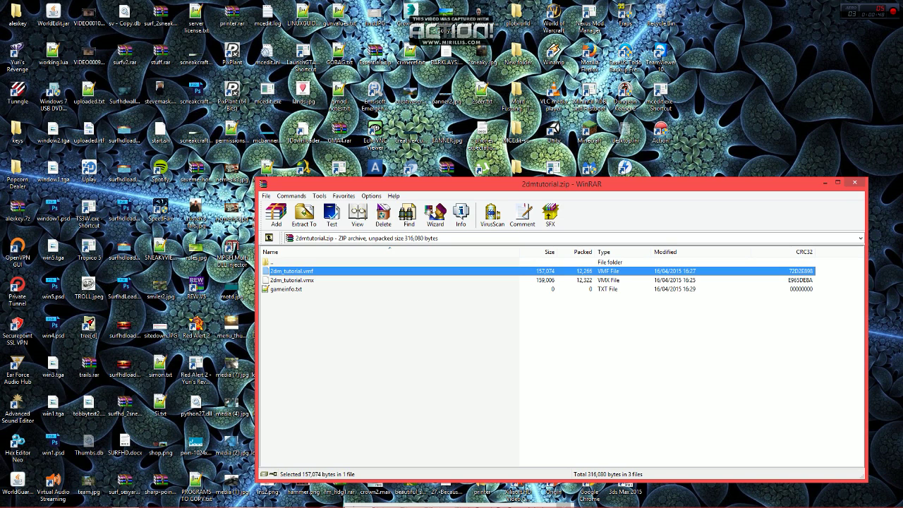
{"action": "left_click_drag", "start_coordinate": [461, 184], "coordinate": [503, 193]}
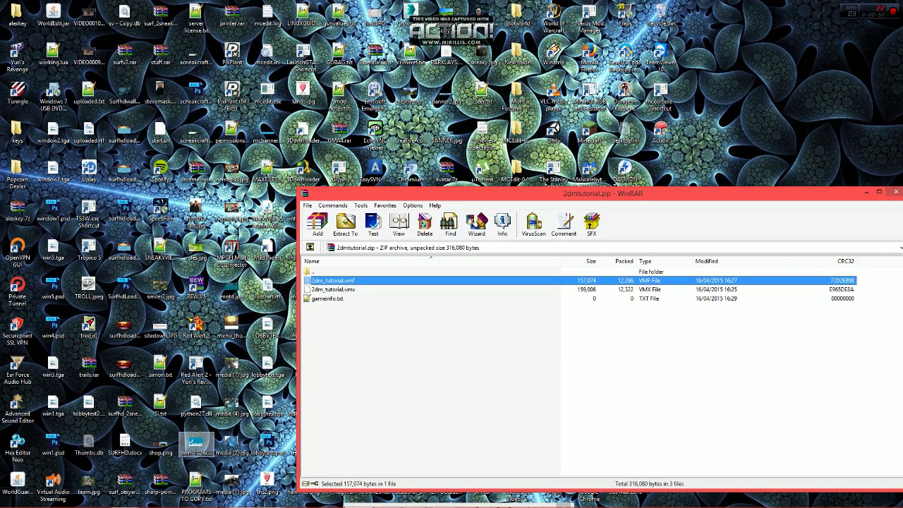
{"action": "mouse_move", "coordinate": [69, 506]}
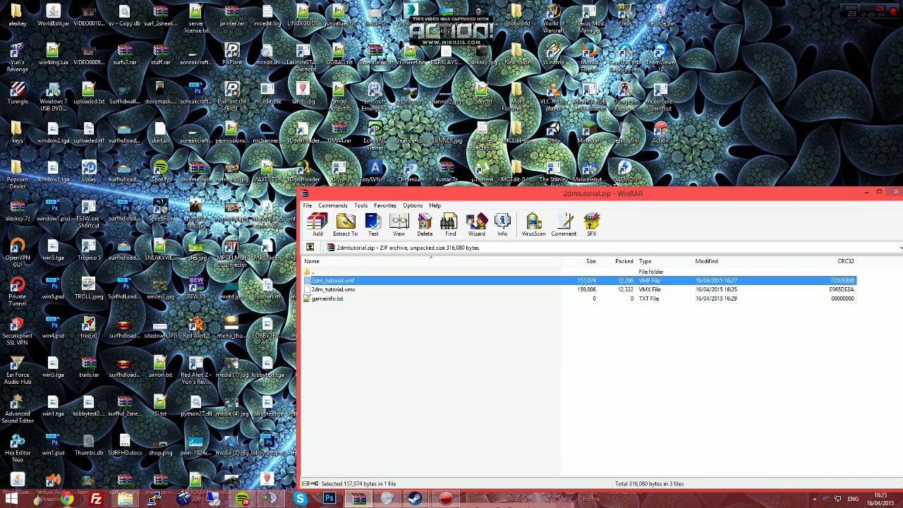
{"action": "left_click", "coordinate": [125, 499]}
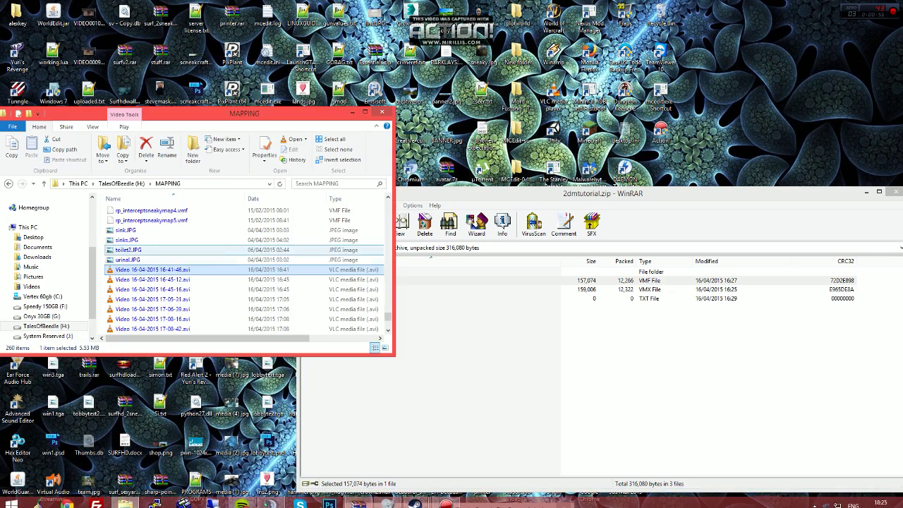
{"action": "left_click_drag", "start_coordinate": [233, 134], "coordinate": [348, 148]}
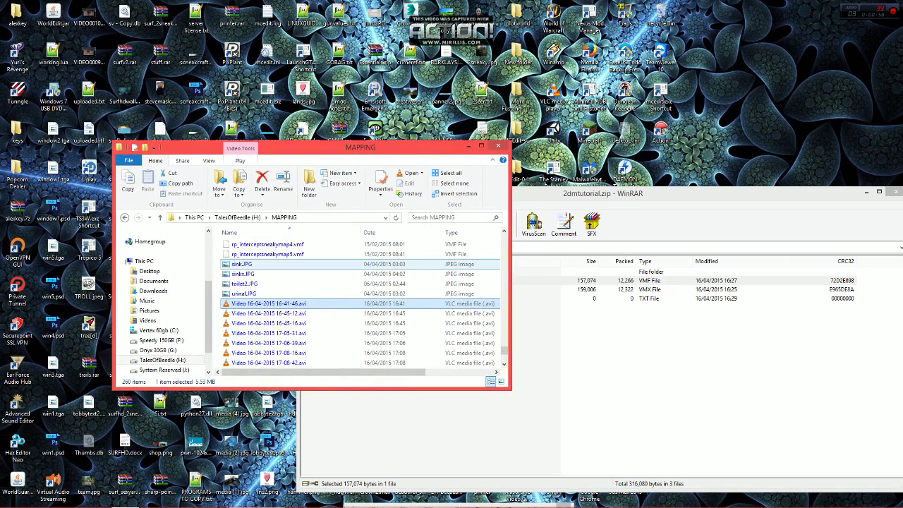
- Create a new folder named "tutorialfiles" in the MAPPING folder and open it
{"action": "scroll", "coordinate": [262, 277], "scroll_direction": "up", "scroll_amount": 5}
{"action": "scroll", "coordinate": [265, 274], "scroll_direction": "up", "scroll_amount": 20}
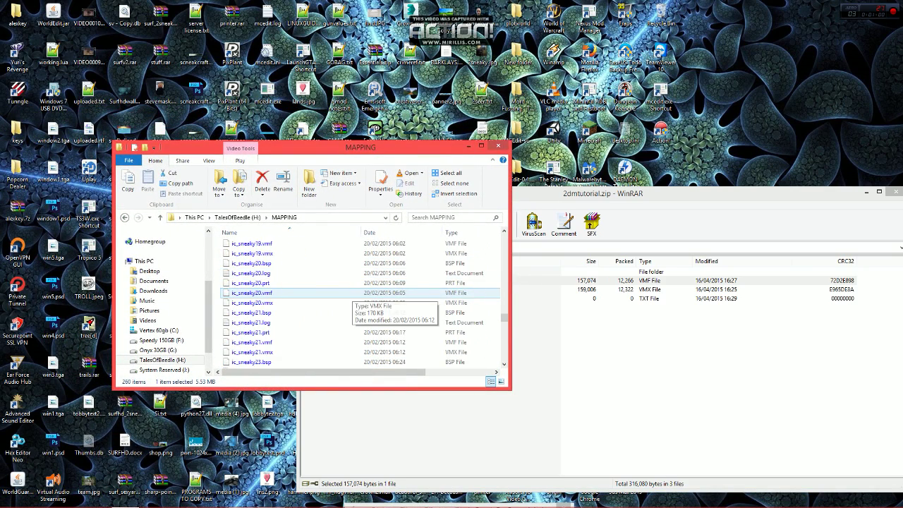
{"action": "scroll", "coordinate": [233, 268], "scroll_direction": "up", "scroll_amount": 10}
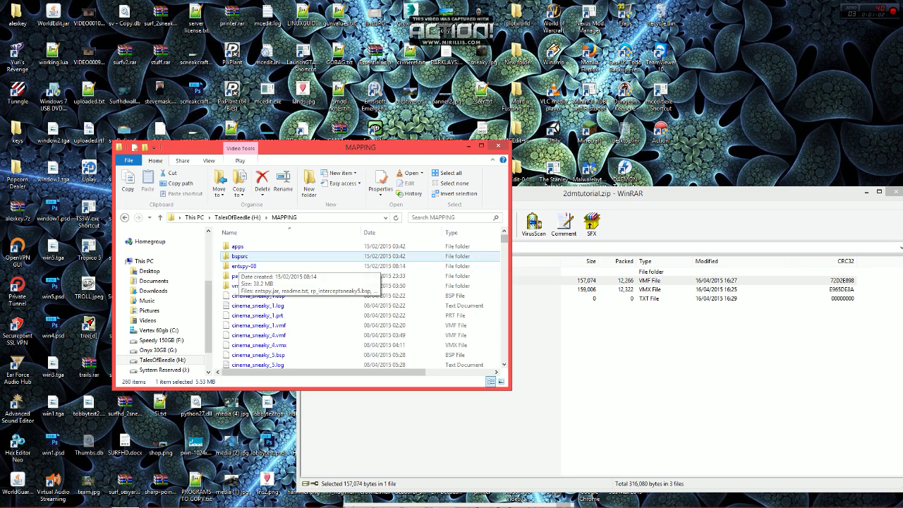
{"action": "right_click", "coordinate": [216, 256]}
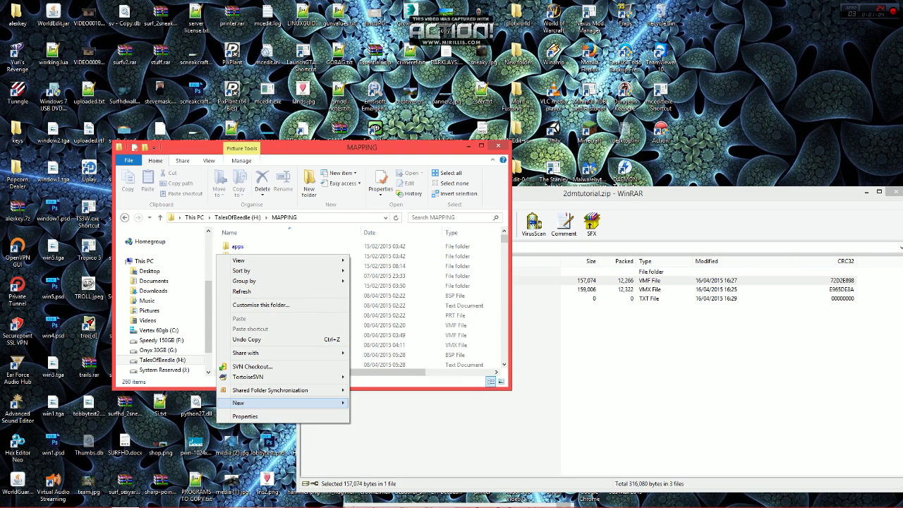
{"action": "mouse_move", "coordinate": [240, 403]}
{"action": "left_click", "coordinate": [372, 234]}
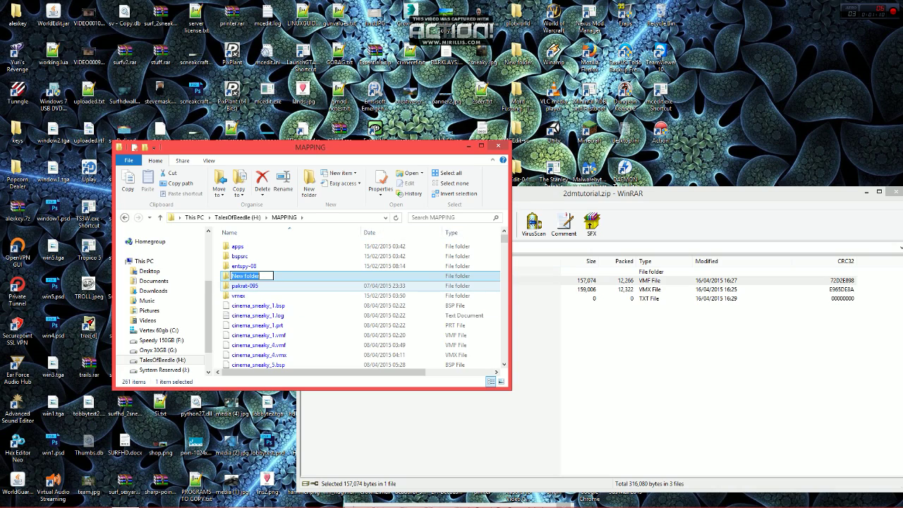
{"action": "type", "text": "tutorialfiles"}
{"action": "key", "text": "Return"}
{"action": "key", "text": "Return"}
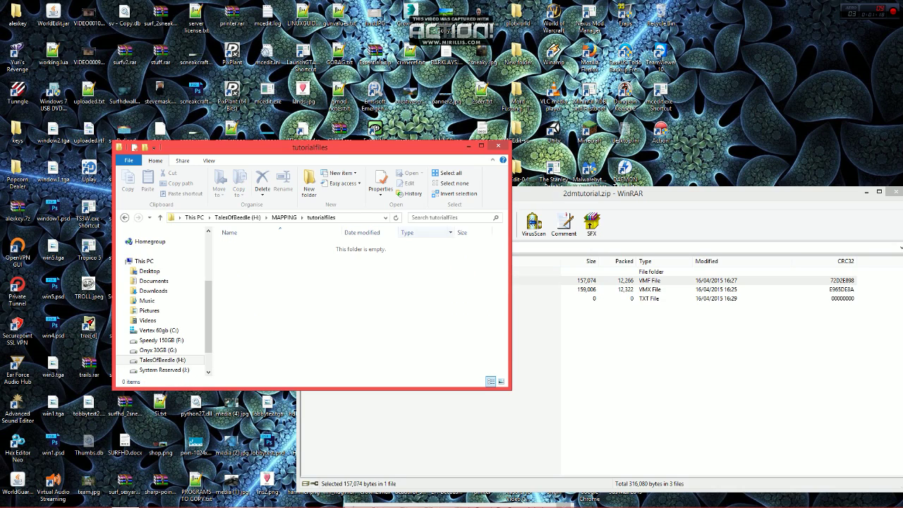
- Extract all the files of 2dmtutorial.zip into the tutorialfiles folder and close the archive
{"action": "left_click", "coordinate": [553, 194]}
{"action": "left_click_drag", "start_coordinate": [376, 328], "coordinate": [262, 303]}
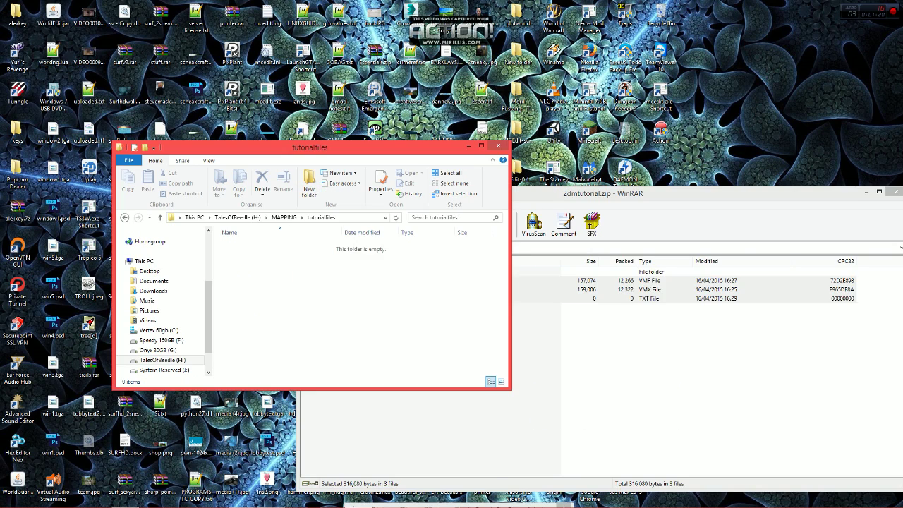
{"action": "left_click_drag", "start_coordinate": [778, 196], "coordinate": [611, 156]}
{"action": "left_click_drag", "start_coordinate": [428, 159], "coordinate": [489, 174]}
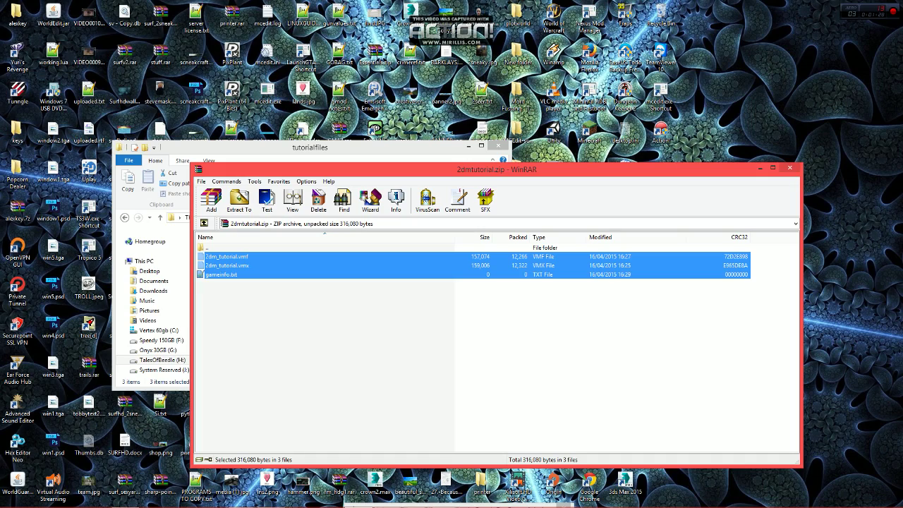
{"action": "left_click", "coordinate": [790, 168]}
{"action": "left_click_drag", "start_coordinate": [341, 153], "coordinate": [616, 157]}
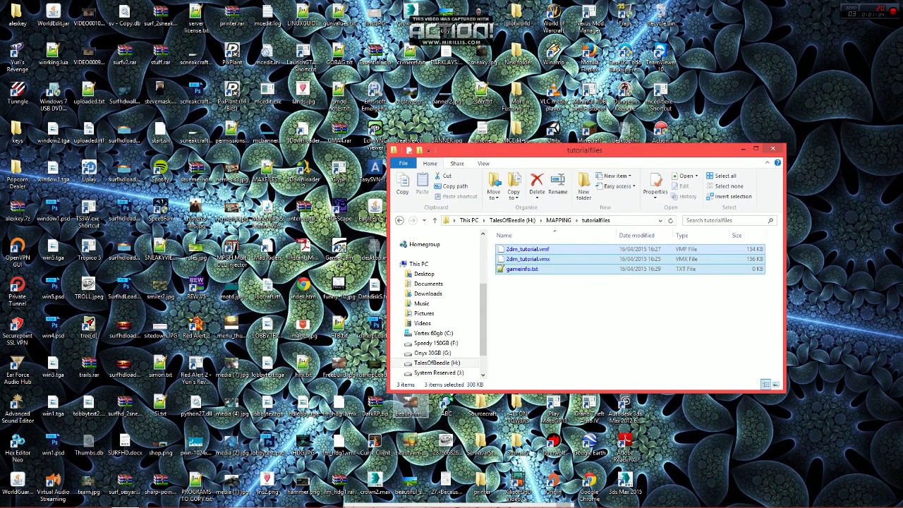
- Switch to Steam and filter the library to the Tools category to find the Source SDK entries
{"action": "mouse_move", "coordinate": [332, 506]}
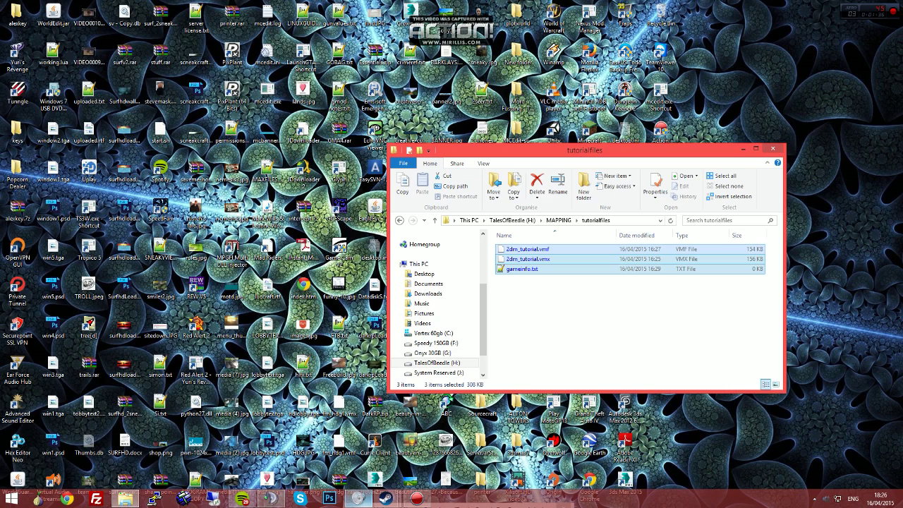
{"action": "left_click", "coordinate": [385, 499]}
{"action": "left_click", "coordinate": [389, 433]}
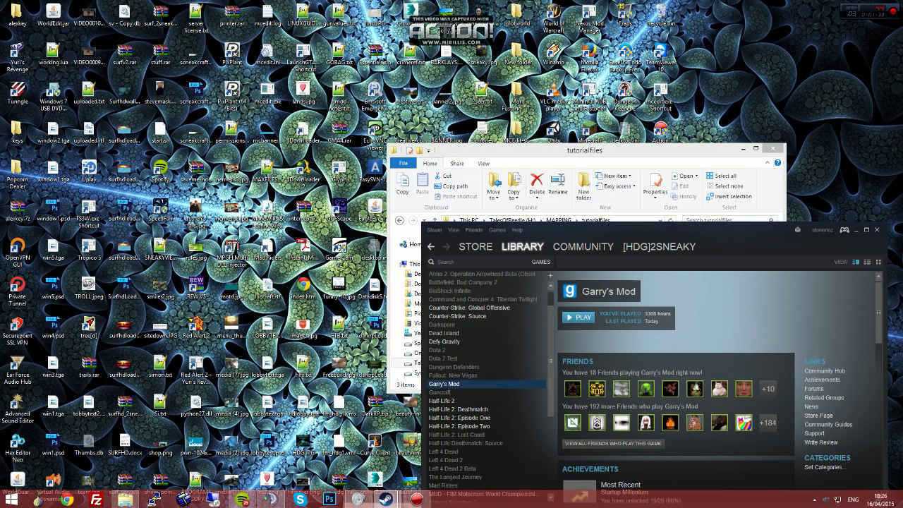
{"action": "left_click_drag", "start_coordinate": [621, 231], "coordinate": [525, 135]}
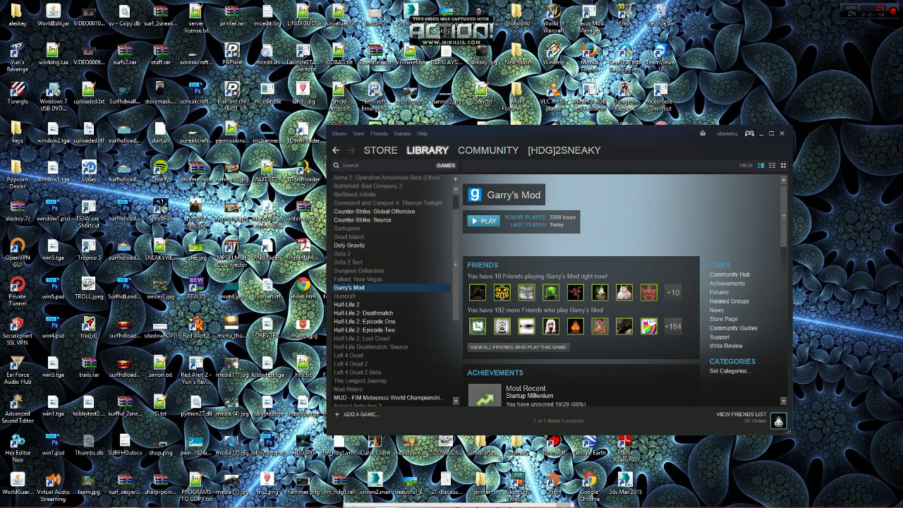
{"action": "left_click", "coordinate": [446, 165]}
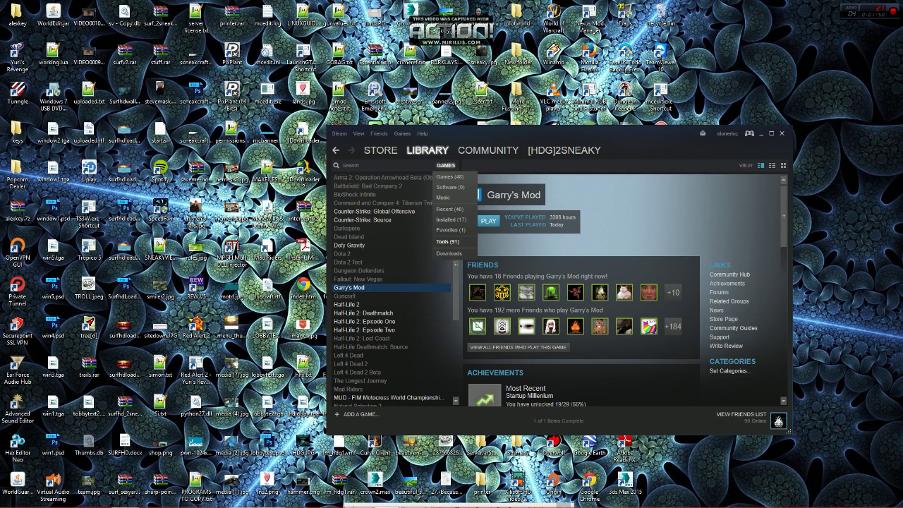
{"action": "left_click", "coordinate": [448, 241]}
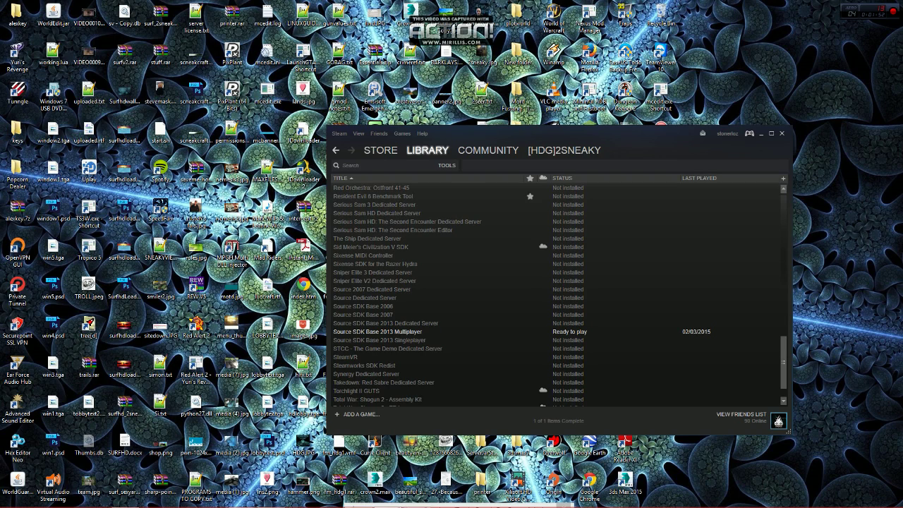
{"action": "left_click", "coordinate": [402, 133]}
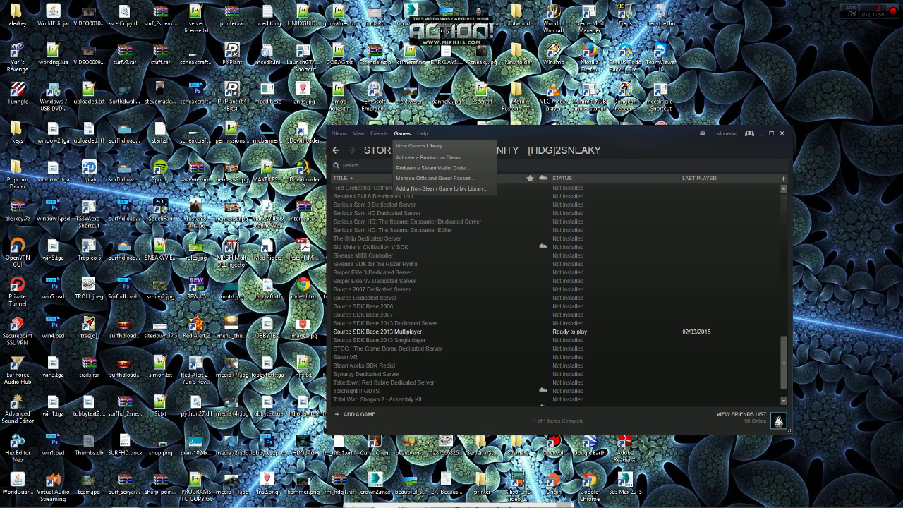
{"action": "left_click", "coordinate": [509, 166]}
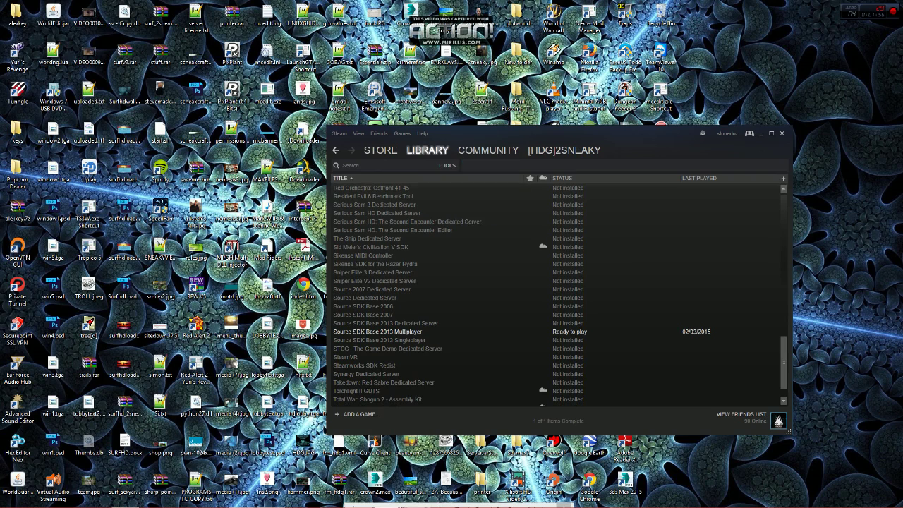
{"action": "left_click", "coordinate": [447, 165]}
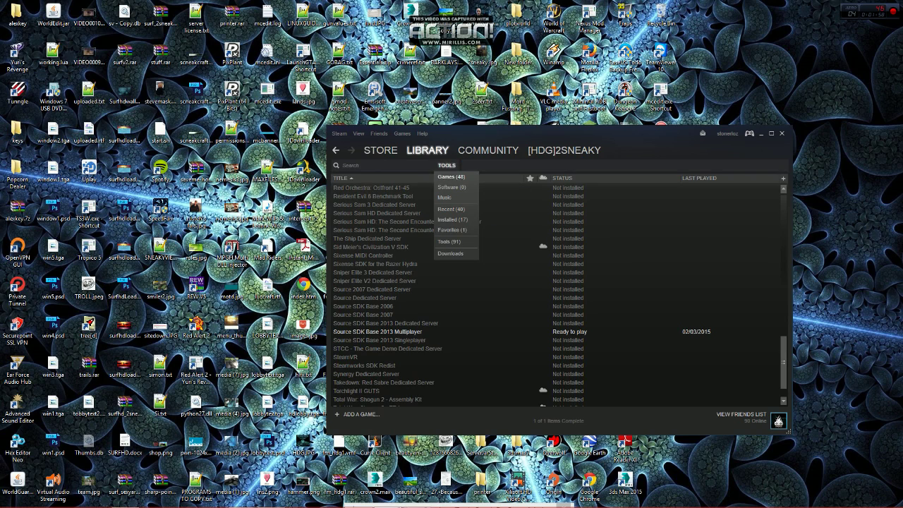
{"action": "left_click", "coordinate": [449, 242]}
{"action": "scroll", "coordinate": [417, 304], "scroll_direction": "down", "scroll_amount": 2}
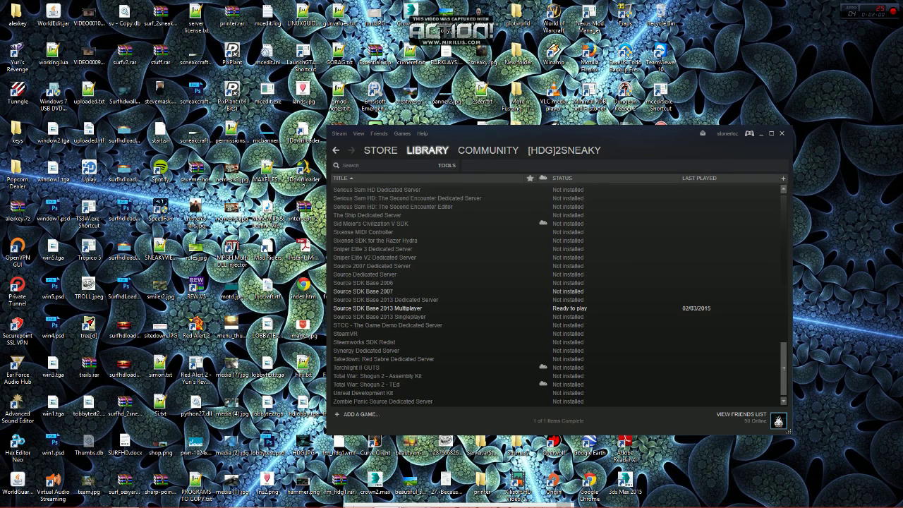
{"action": "left_click", "coordinate": [402, 308]}
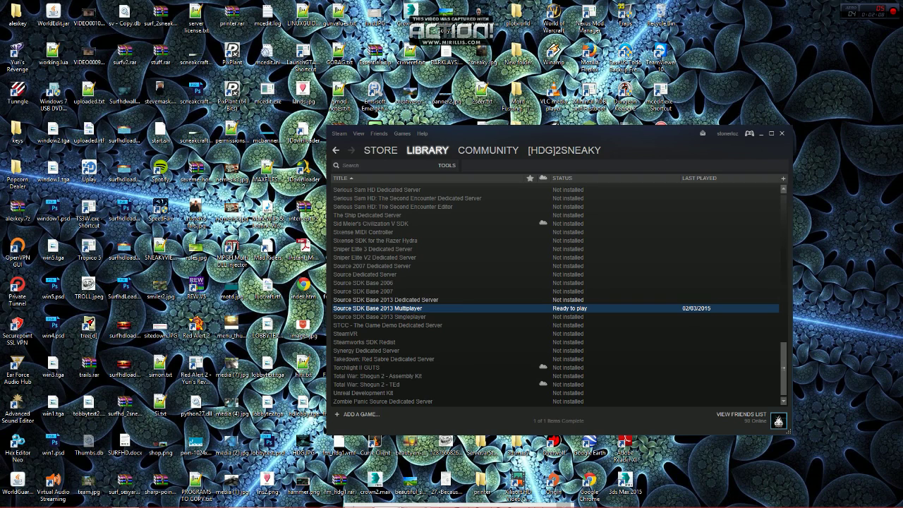
{"action": "right_click", "coordinate": [388, 299]}
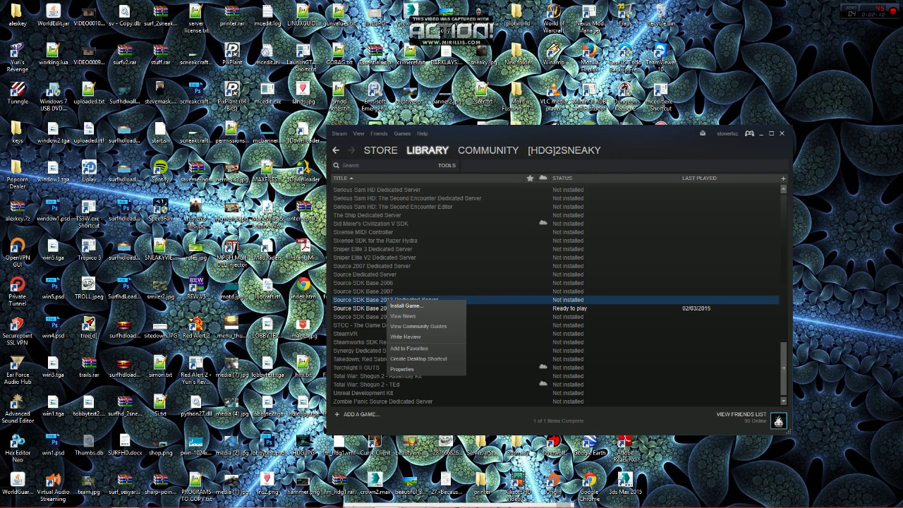
{"action": "right_click", "coordinate": [383, 308]}
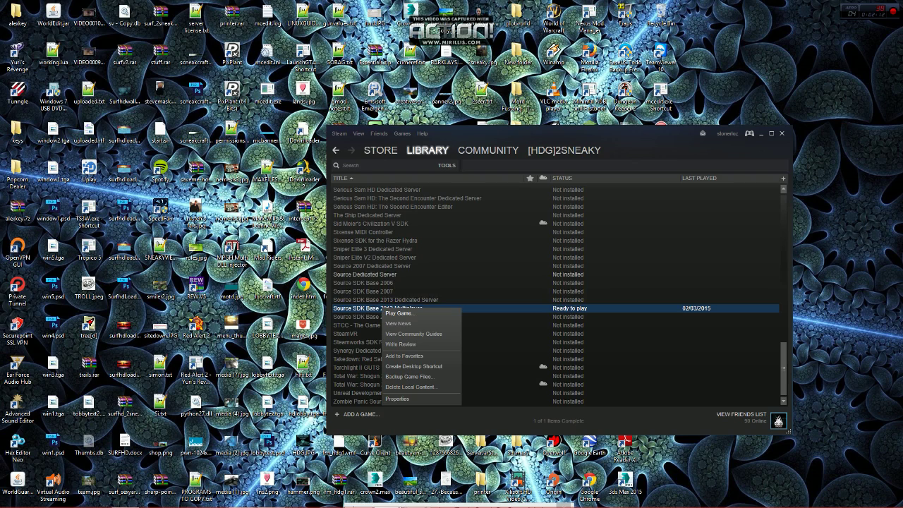
{"action": "right_click", "coordinate": [388, 300]}
{"action": "left_click", "coordinate": [399, 304]}
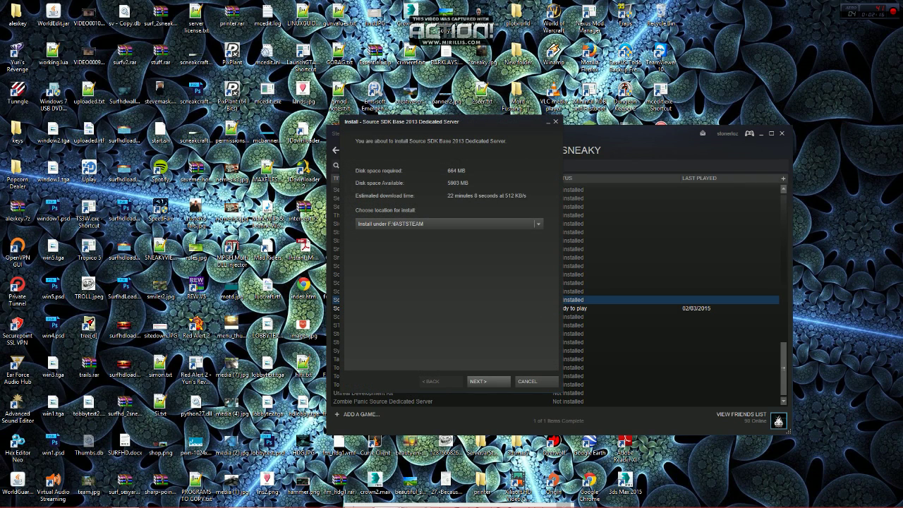
{"action": "left_click", "coordinate": [555, 121]}
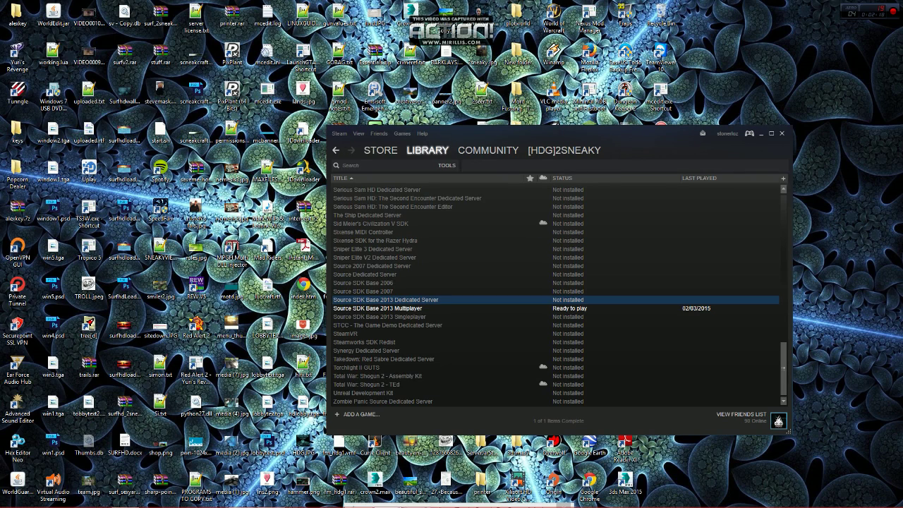
- Open the local files folder of Source SDK Base 2013 Multiplayer from its properties
{"action": "left_click", "coordinate": [388, 308]}
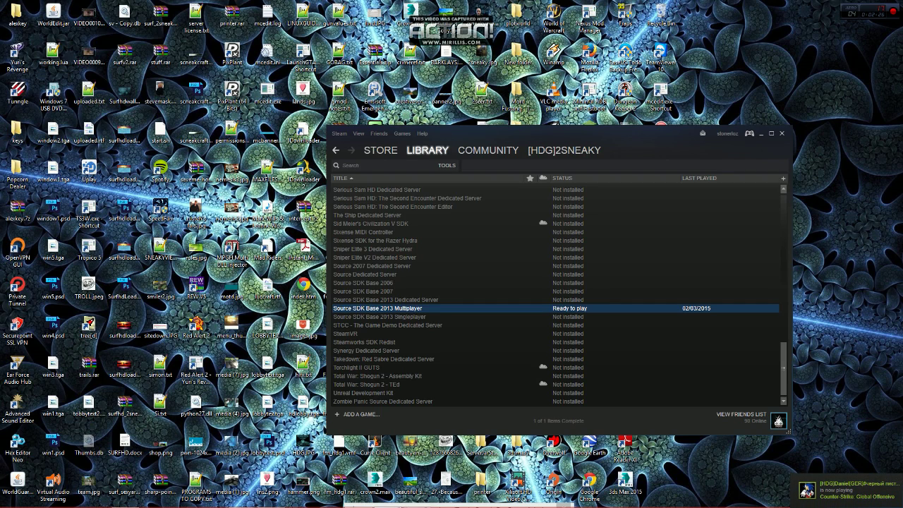
{"action": "right_click", "coordinate": [423, 311]}
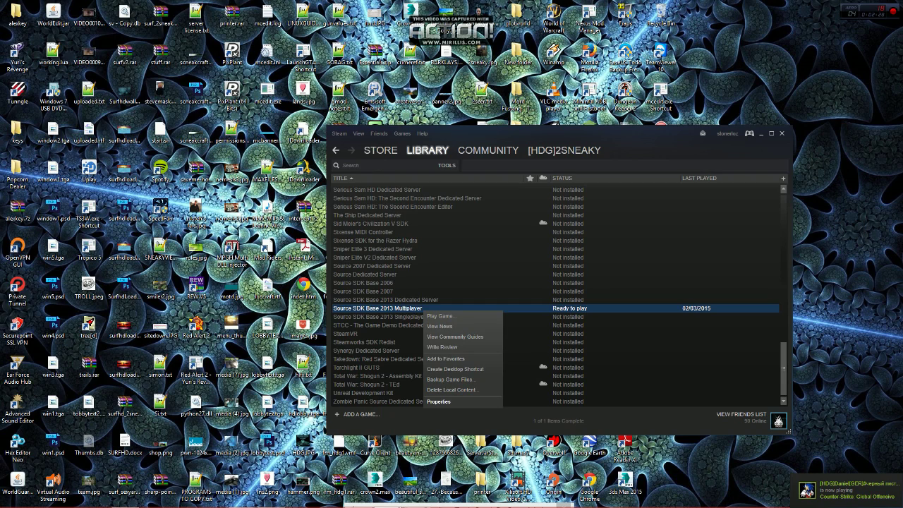
{"action": "left_click", "coordinate": [438, 401]}
{"action": "left_click", "coordinate": [420, 132]}
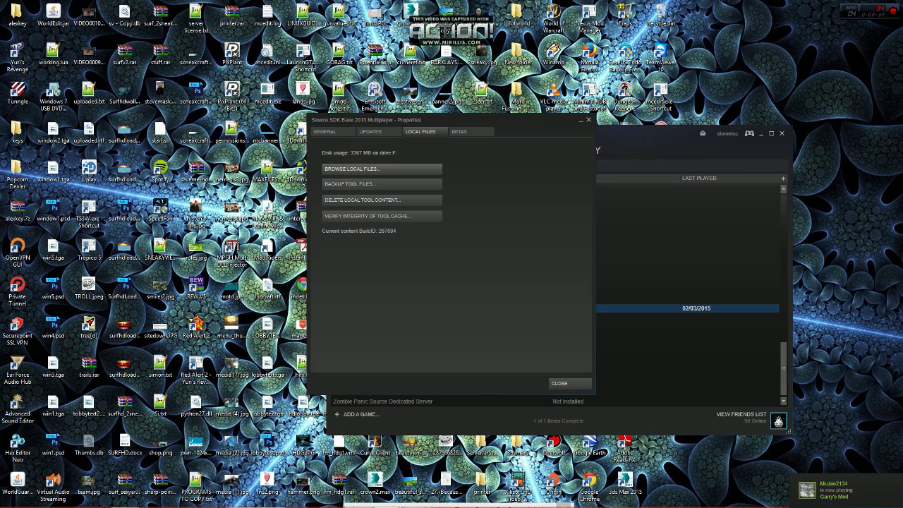
{"action": "left_click", "coordinate": [382, 169]}
{"action": "left_click_drag", "start_coordinate": [495, 162], "coordinate": [410, 139]}
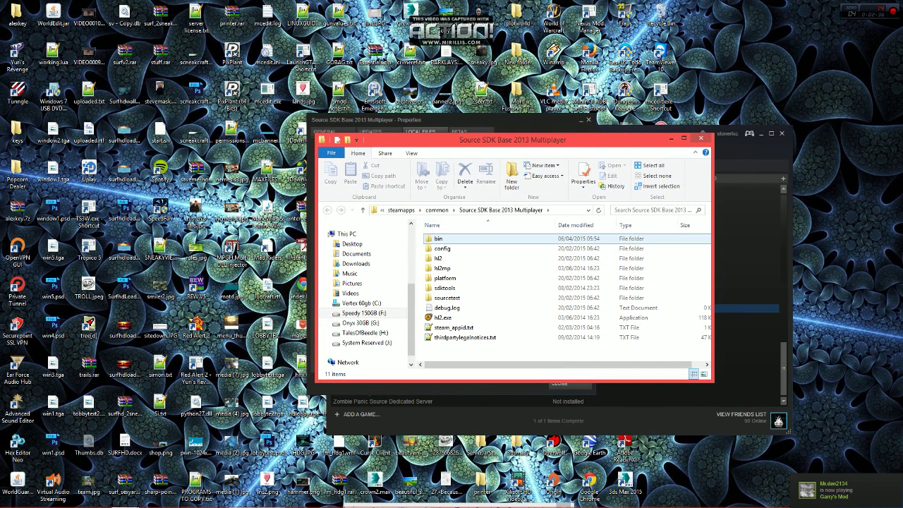
- Open the bin folder of Source SDK Base 2013 Multiplayer and select hammer.exe
{"action": "double_click", "coordinate": [439, 238]}
{"action": "scroll", "coordinate": [466, 268], "scroll_direction": "down", "scroll_amount": 5}
{"action": "scroll", "coordinate": [494, 282], "scroll_direction": "down", "scroll_amount": 6}
{"action": "left_click", "coordinate": [450, 265]}
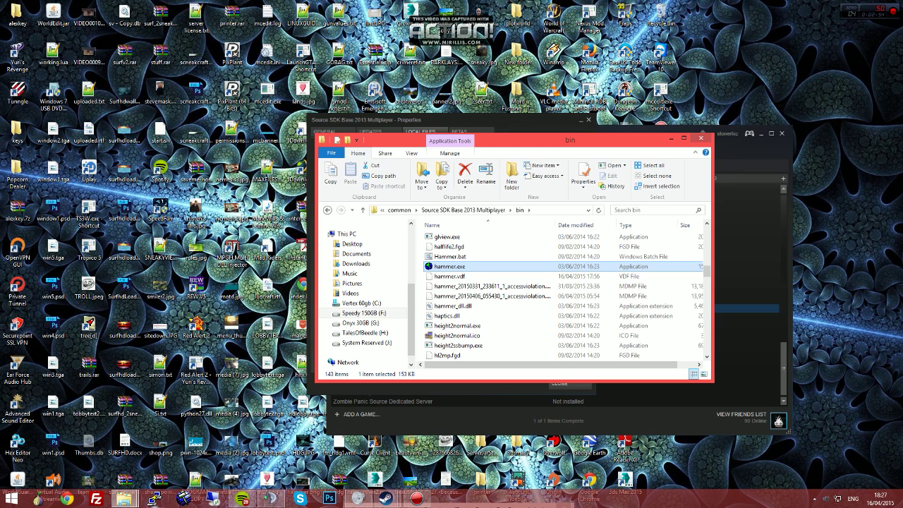
{"action": "right_click", "coordinate": [455, 267]}
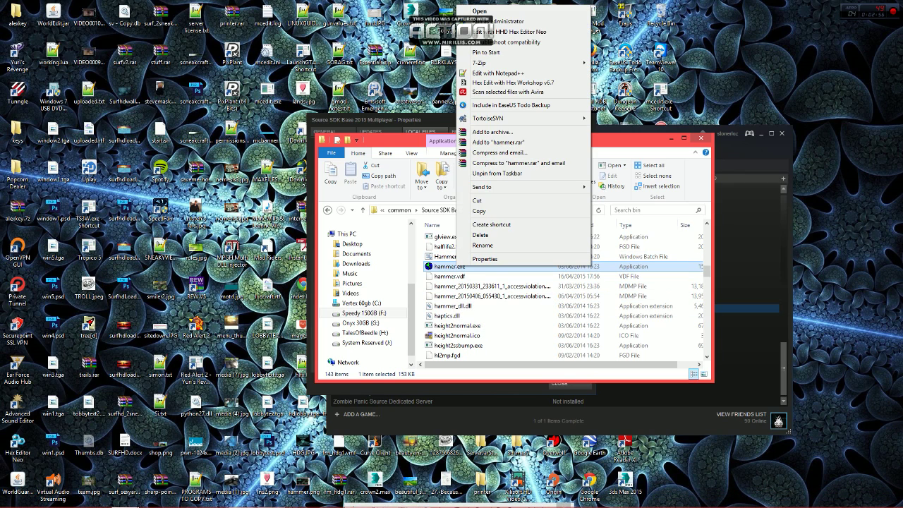
{"action": "mouse_move", "coordinate": [494, 187]}
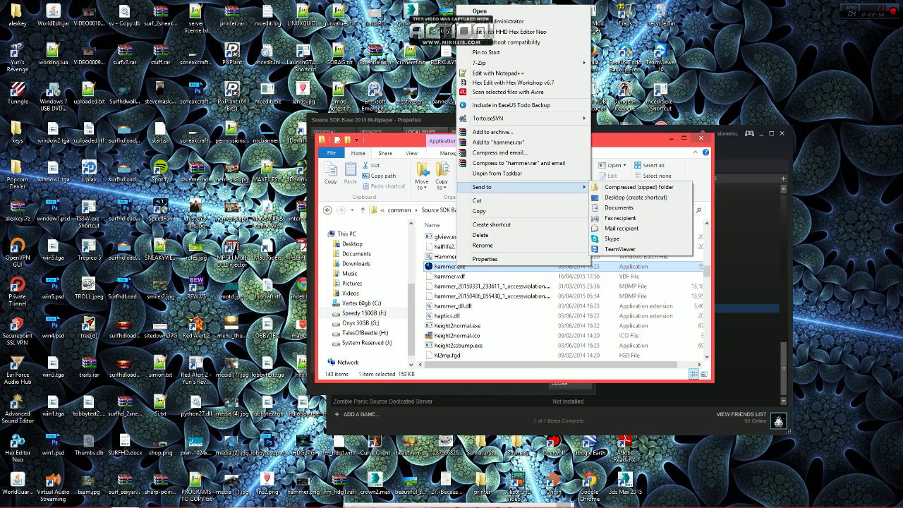
{"action": "left_click", "coordinate": [505, 294]}
{"action": "key", "text": "F2"}
{"action": "key", "text": "Escape"}
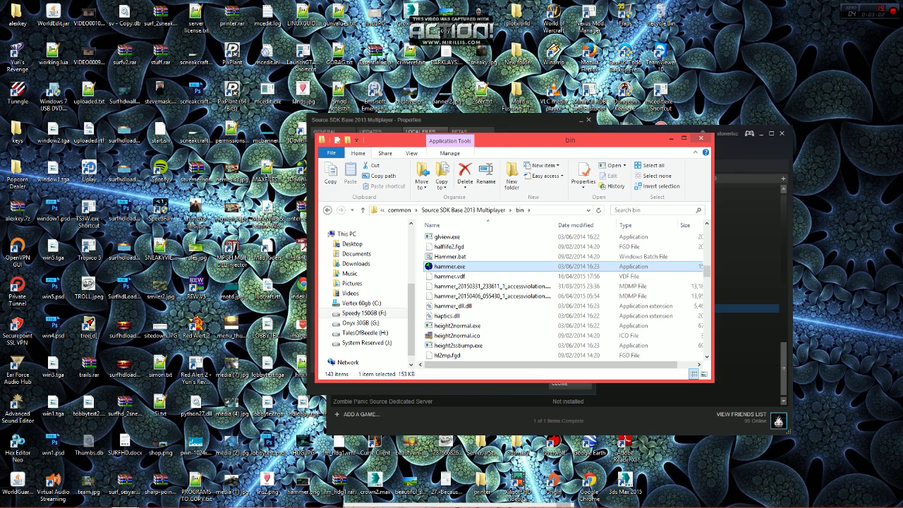
- Launch hammer.exe using the Half-Life 2: Deathmatch game configuration
{"action": "key", "text": "Return"}
{"action": "key", "text": "Down"}
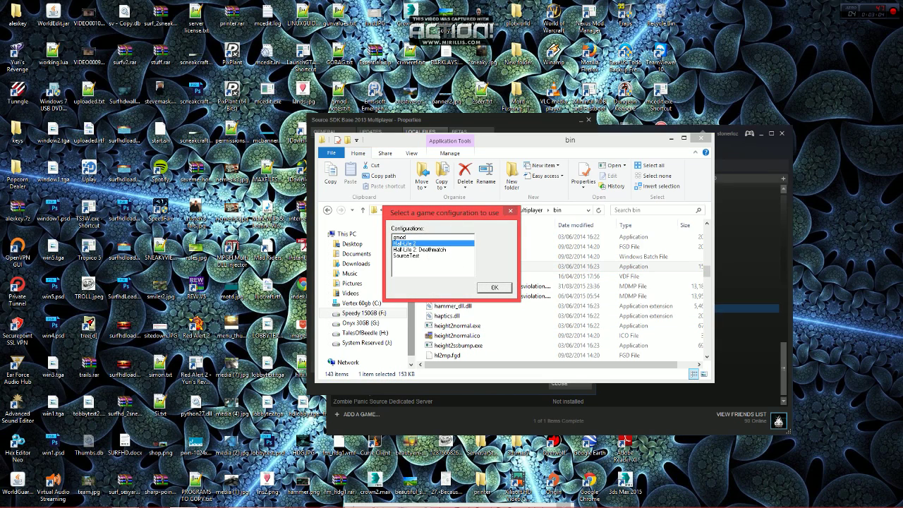
{"action": "key", "text": "Up"}
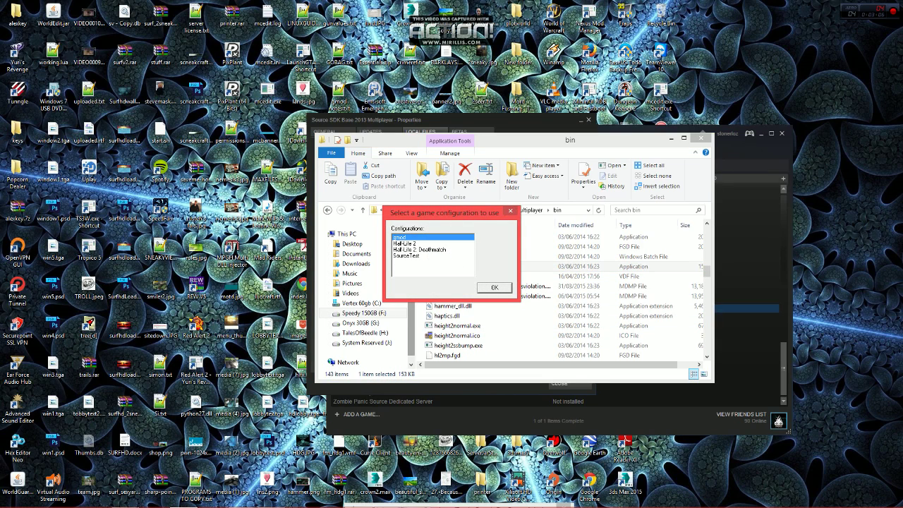
{"action": "key", "text": "Down"}
{"action": "key", "text": "Down"}
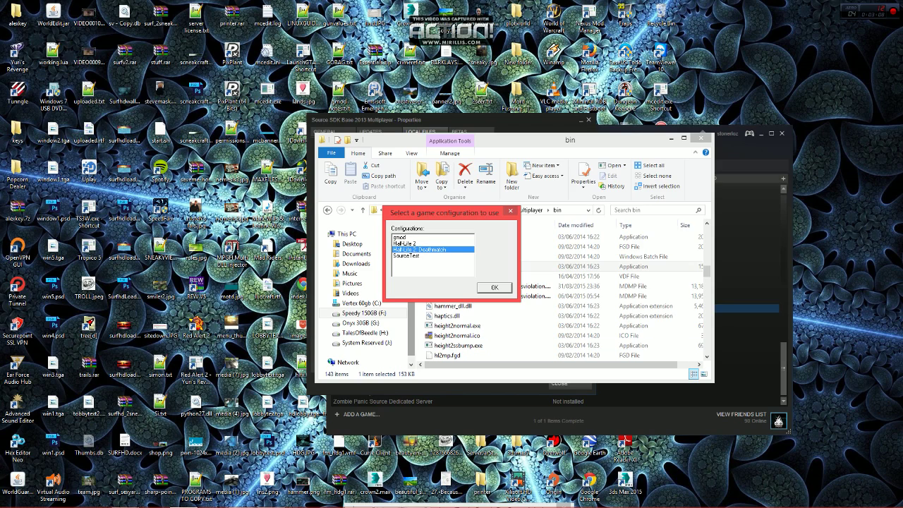
{"action": "left_click", "coordinate": [416, 238]}
{"action": "left_click", "coordinate": [416, 256]}
{"action": "left_click", "coordinate": [416, 243]}
{"action": "key", "text": "Down"}
{"action": "key", "text": "Return"}
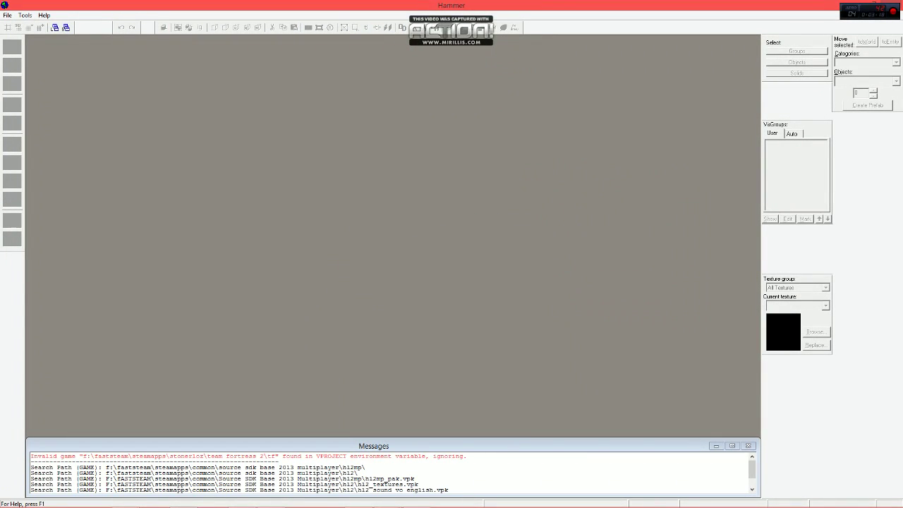
- Open the Hammer options and add a new game configuration named newgmod
{"action": "left_click", "coordinate": [25, 15]}
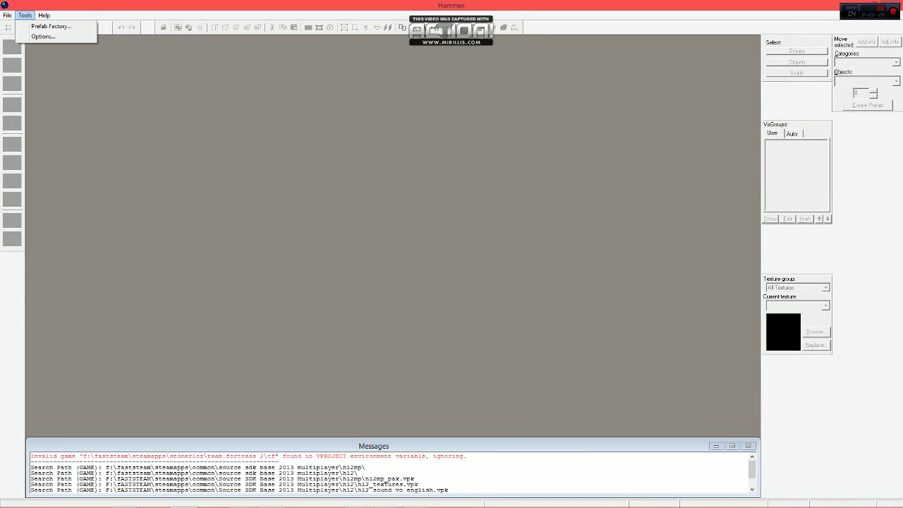
{"action": "left_click", "coordinate": [43, 37]}
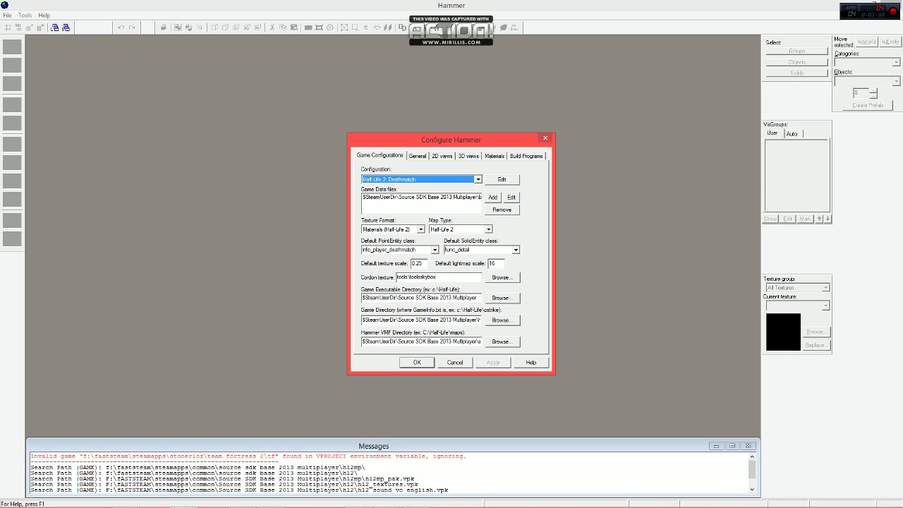
{"action": "left_click", "coordinate": [421, 198]}
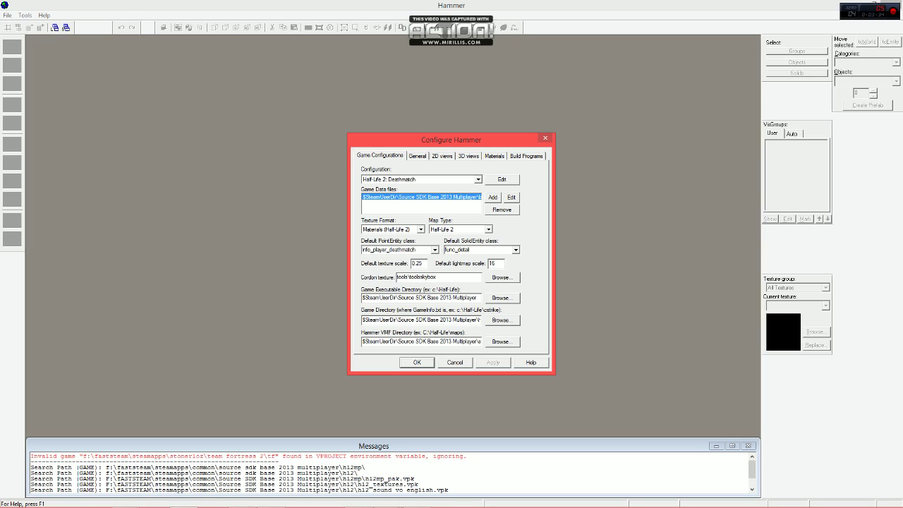
{"action": "left_click", "coordinate": [478, 179]}
{"action": "left_click", "coordinate": [388, 200]}
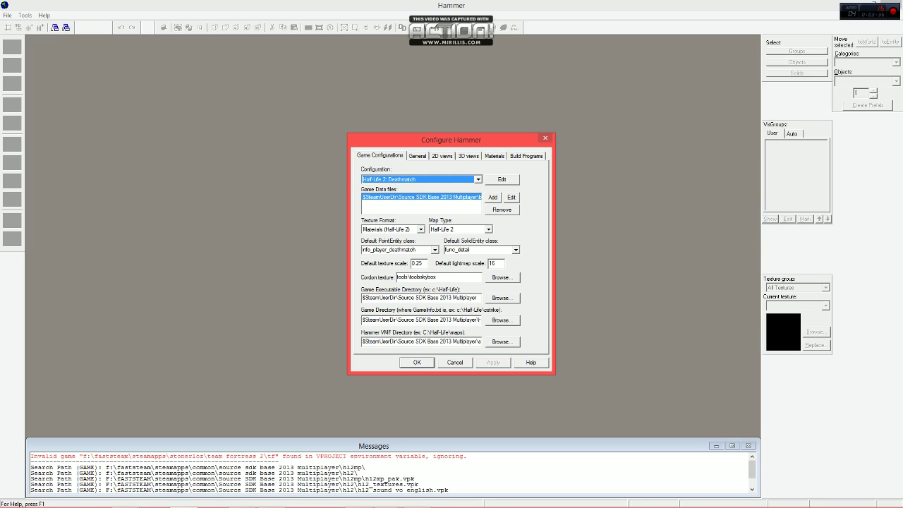
{"action": "left_click", "coordinate": [502, 179]}
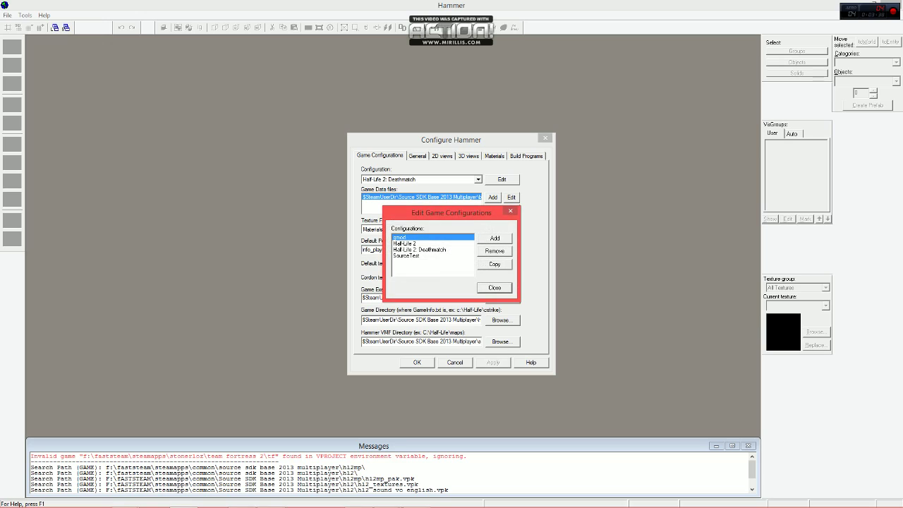
{"action": "key", "text": "Tab"}
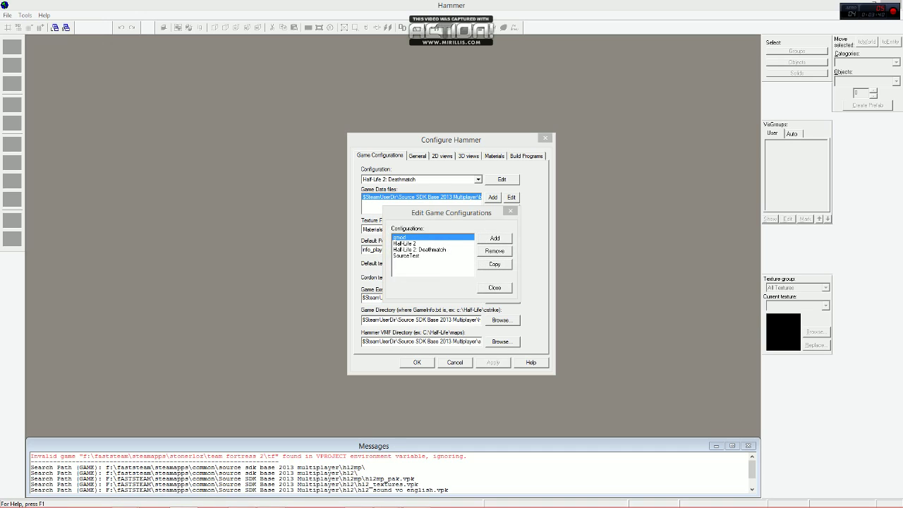
{"action": "key", "text": "space"}
{"action": "type", "text": "newgmod"}
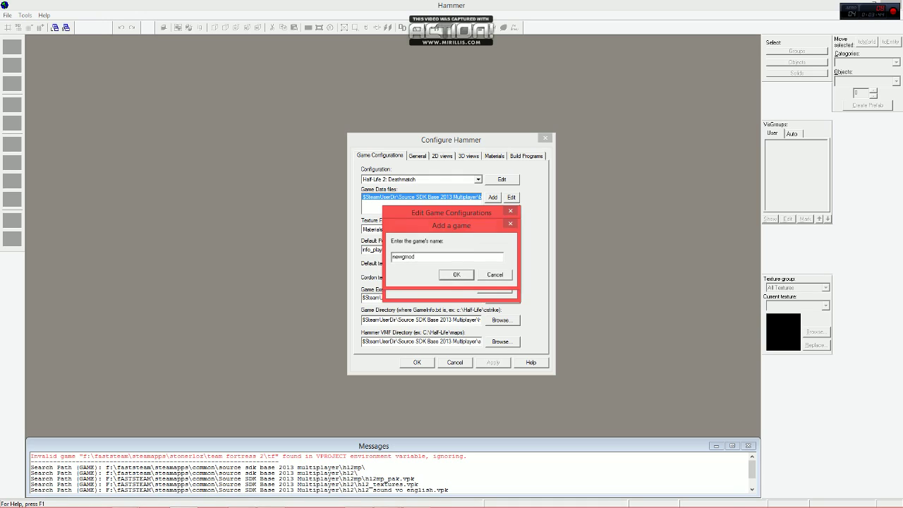
{"action": "key", "text": "Return"}
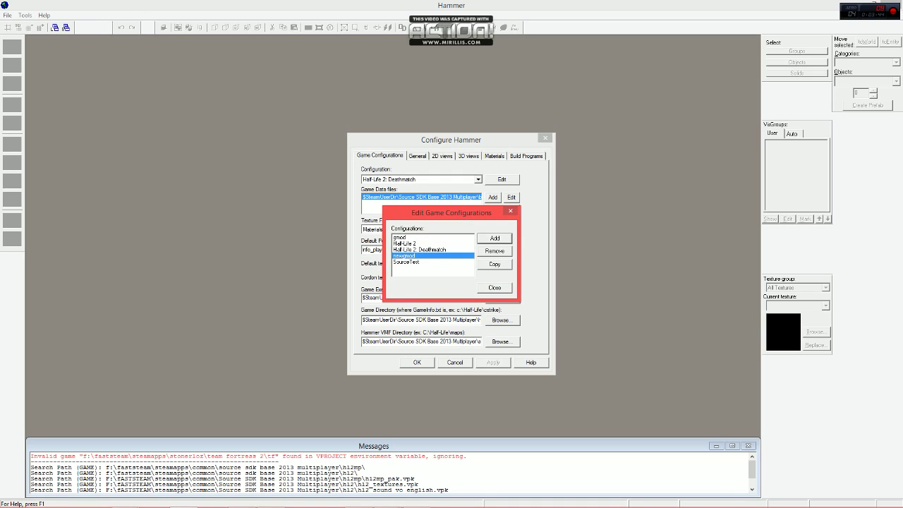
{"action": "left_click", "coordinate": [494, 287]}
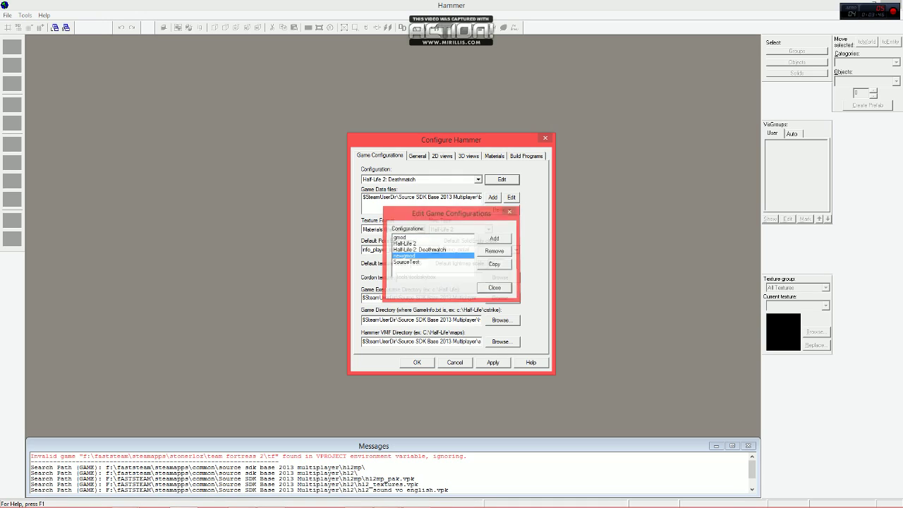
- Switch the game configuration being edited to newgmod
{"action": "left_click", "coordinate": [478, 179]}
{"action": "key", "text": "Up"}
{"action": "key", "text": "Down"}
{"action": "key", "text": "Down"}
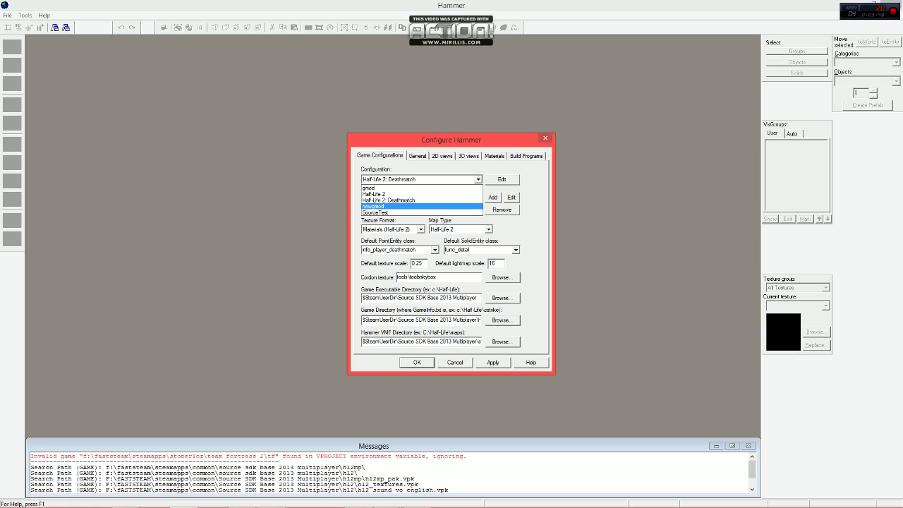
{"action": "key", "text": "Return"}
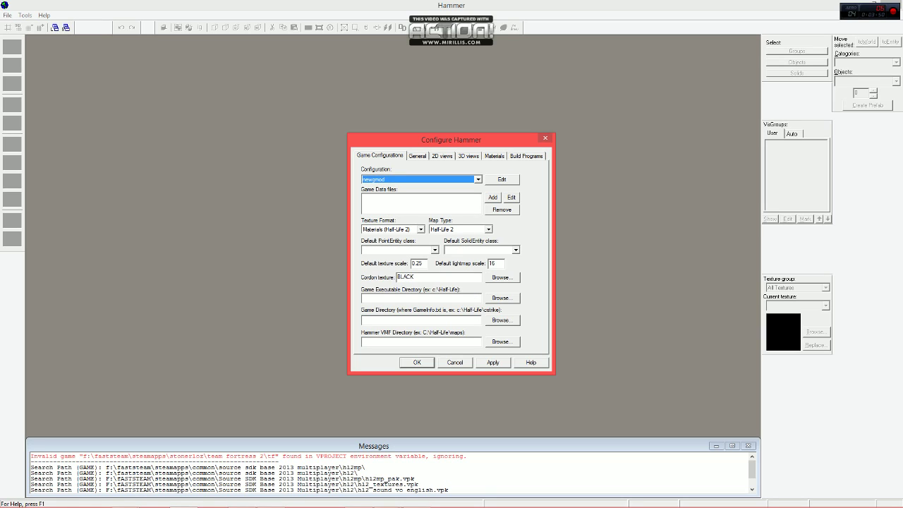
- Add garrysmod.fgd from the GarrysMod bin folder as the game data file of the newgmod configuration
{"action": "left_click", "coordinate": [492, 198]}
{"action": "left_click_drag", "start_coordinate": [497, 147], "coordinate": [600, 185]}
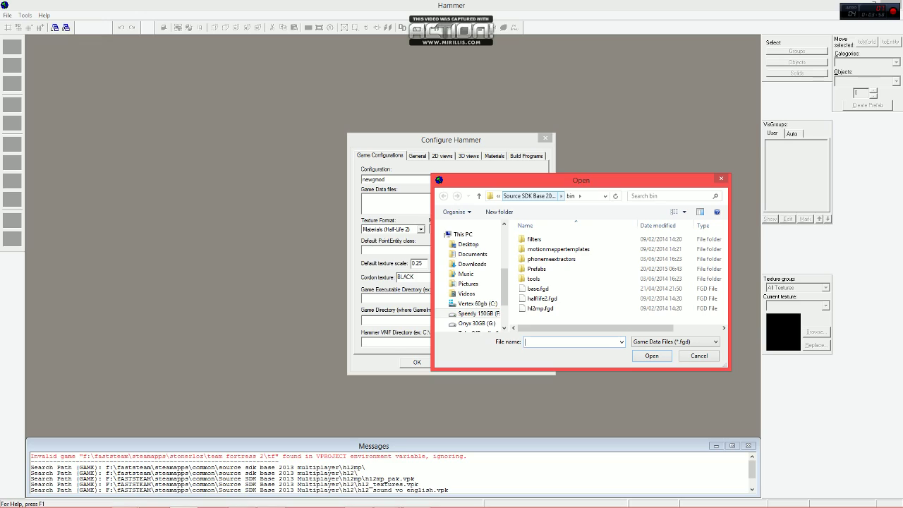
{"action": "left_click", "coordinate": [529, 196]}
{"action": "left_click", "coordinate": [511, 195]}
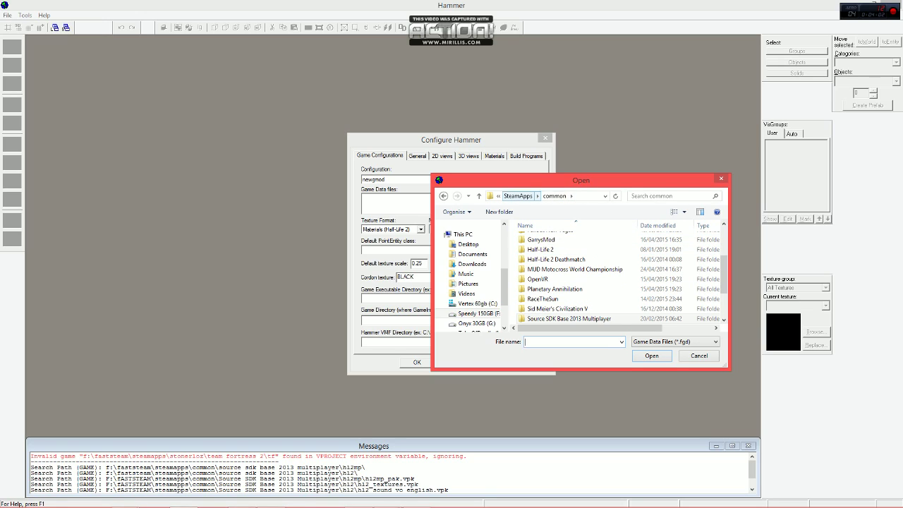
{"action": "left_click", "coordinate": [571, 195]}
{"action": "double_click", "coordinate": [524, 196]}
{"action": "left_click", "coordinate": [524, 196]}
{"action": "double_click", "coordinate": [541, 239]}
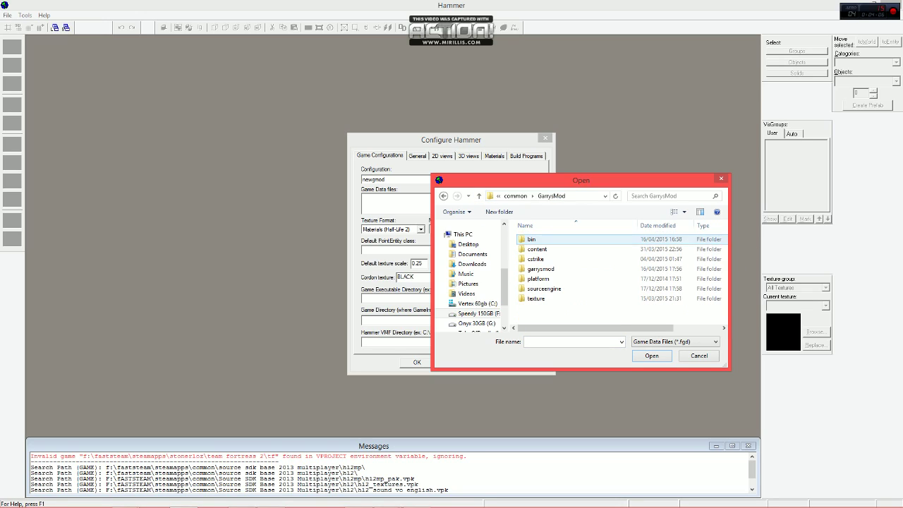
{"action": "double_click", "coordinate": [541, 239]}
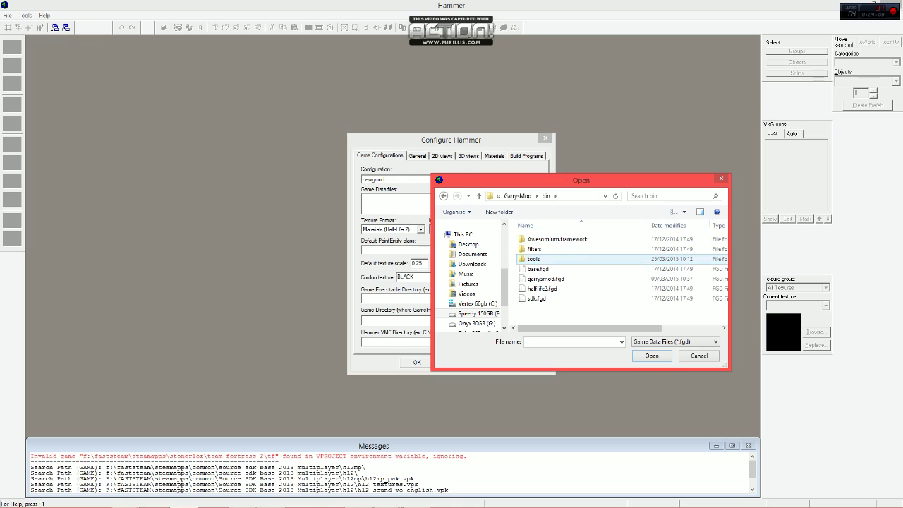
{"action": "left_click", "coordinate": [546, 279]}
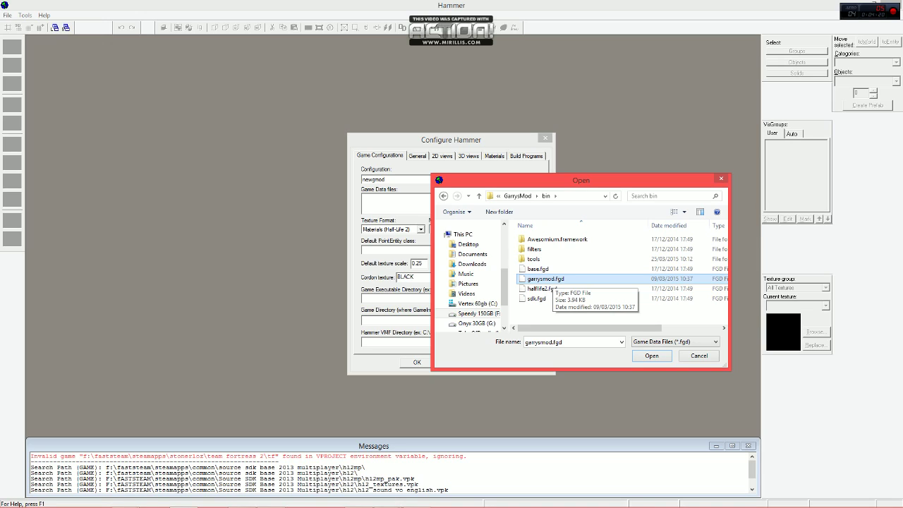
{"action": "double_click", "coordinate": [552, 279]}
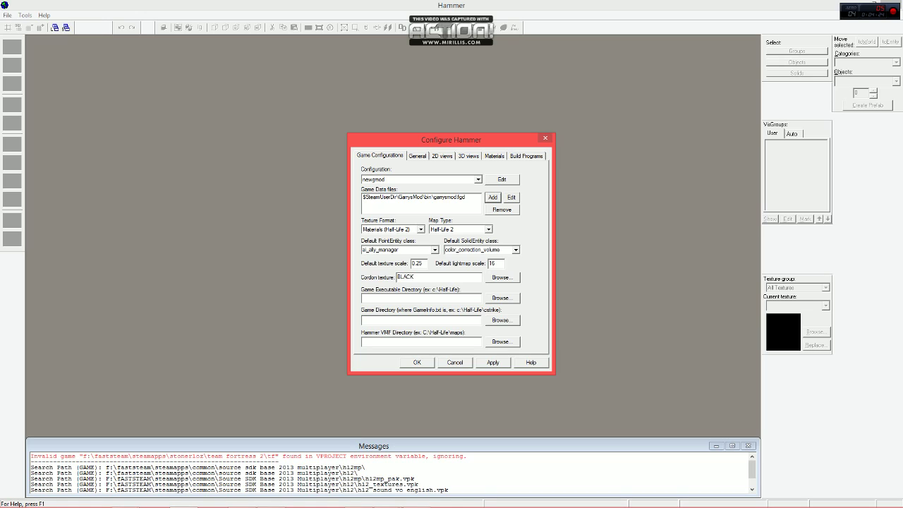
- Try to find the default PointEntity class by entering "playe" and "start" in its list
{"action": "left_click", "coordinate": [435, 250]}
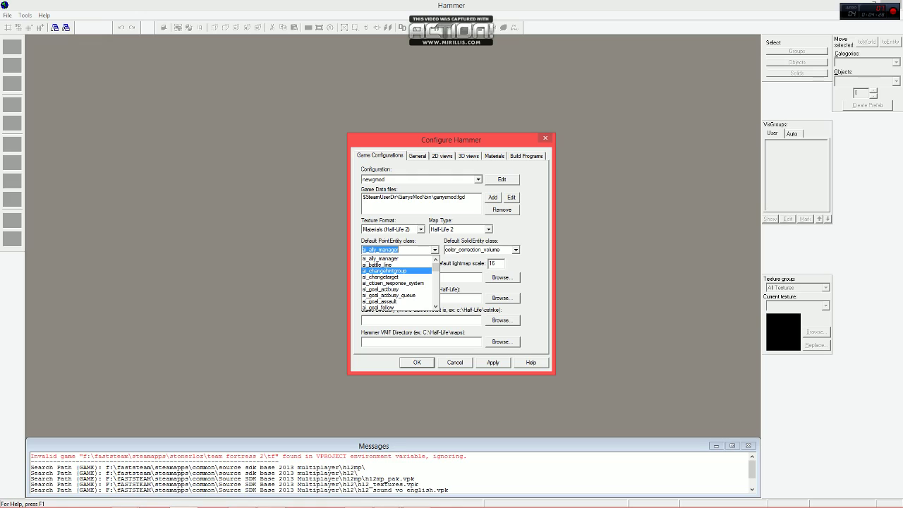
{"action": "type", "text": "playe"}
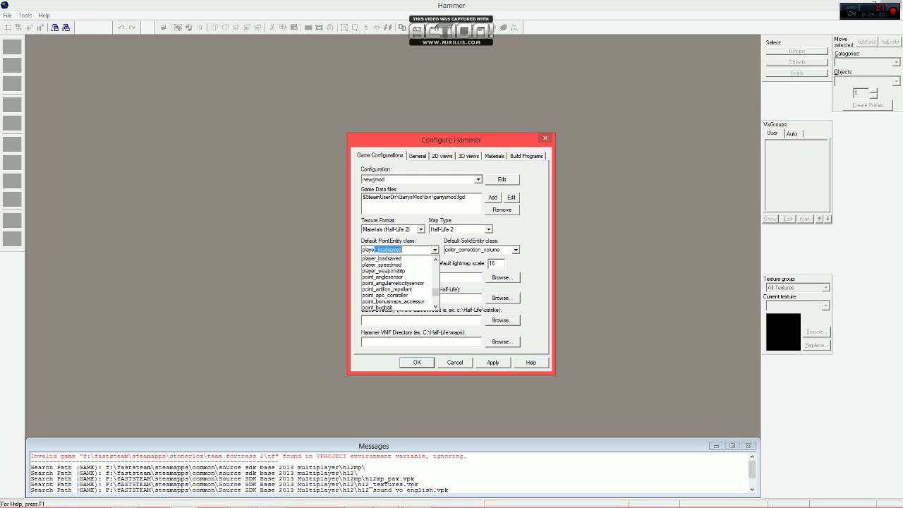
{"action": "key", "text": "BackSpace"}
{"action": "key", "text": "BackSpace"}
{"action": "key", "text": "BackSpace"}
{"action": "key", "text": "BackSpace"}
{"action": "key", "text": "BackSpace"}
{"action": "key", "text": "BackSpace"}
{"action": "type", "text": "start"}
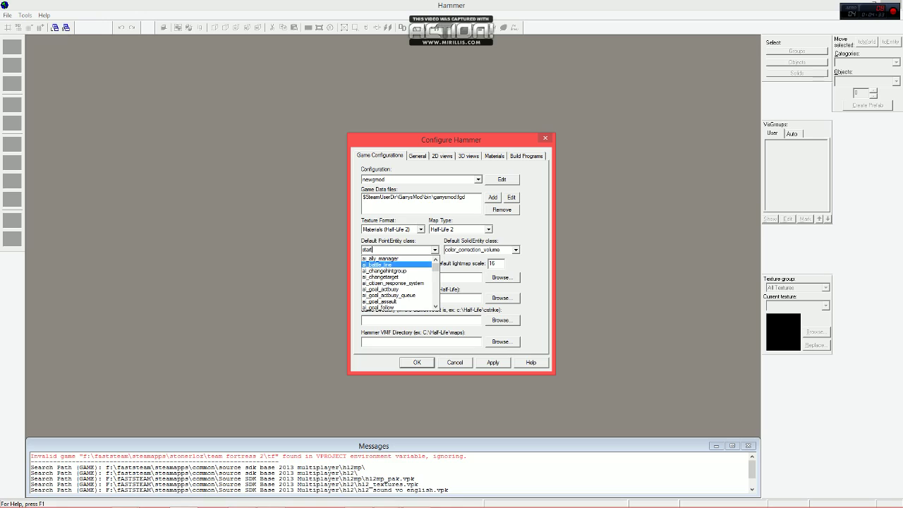
{"action": "scroll", "coordinate": [397, 262], "scroll_direction": "down", "scroll_amount": 6}
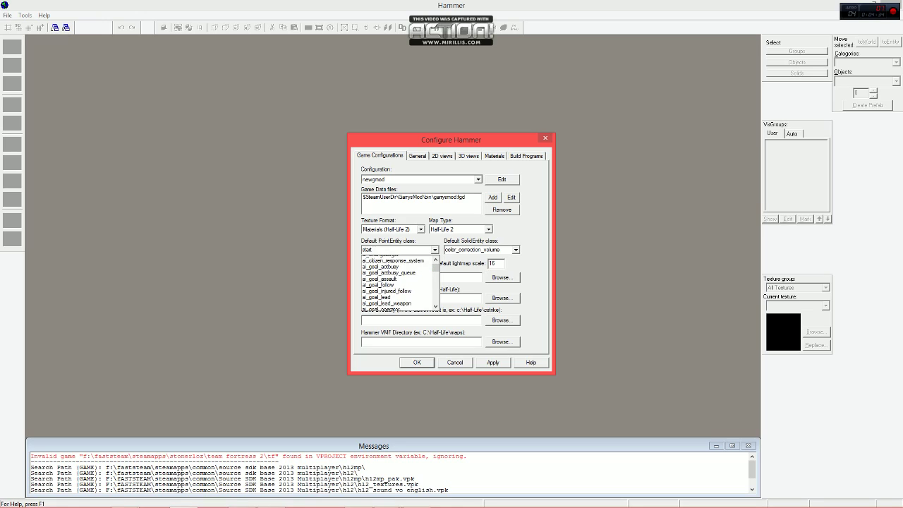
- Set the default PointEntity class to info_player_start
{"action": "left_click", "coordinate": [368, 250]}
{"action": "double_click", "coordinate": [368, 250]}
{"action": "type", "text": "info_camera_link"}
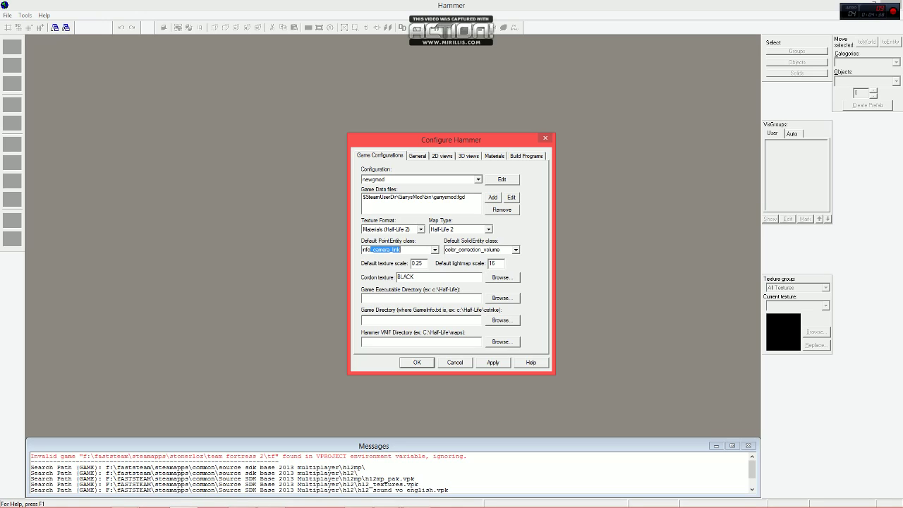
{"action": "left_click", "coordinate": [434, 250]}
{"action": "scroll", "coordinate": [396, 271], "scroll_direction": "down", "scroll_amount": 3}
{"action": "scroll", "coordinate": [397, 282], "scroll_direction": "down", "scroll_amount": 5}
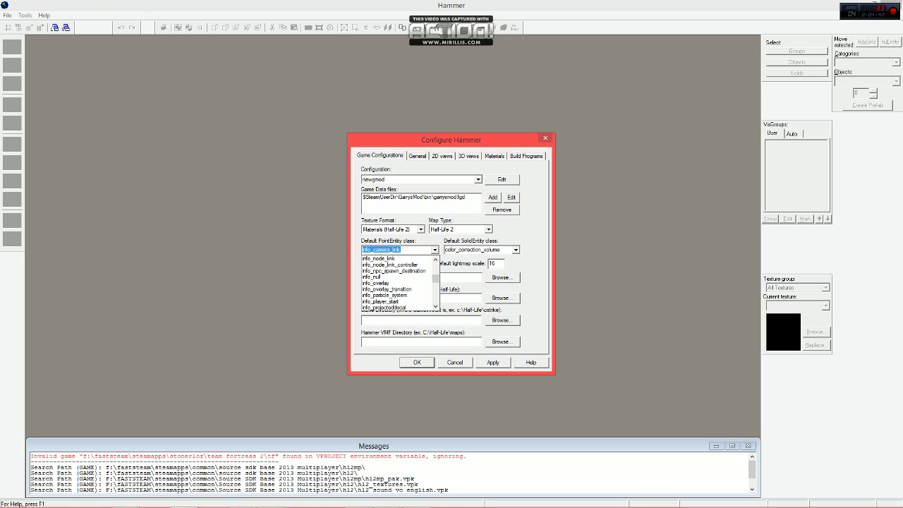
{"action": "left_click", "coordinate": [381, 265]}
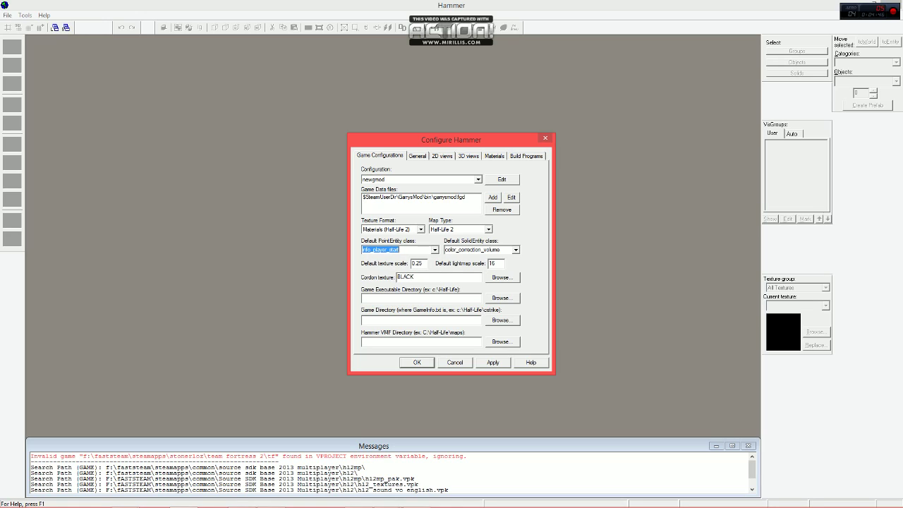
- Set the default SolidEntity class to func_detail
{"action": "left_click", "coordinate": [515, 250]}
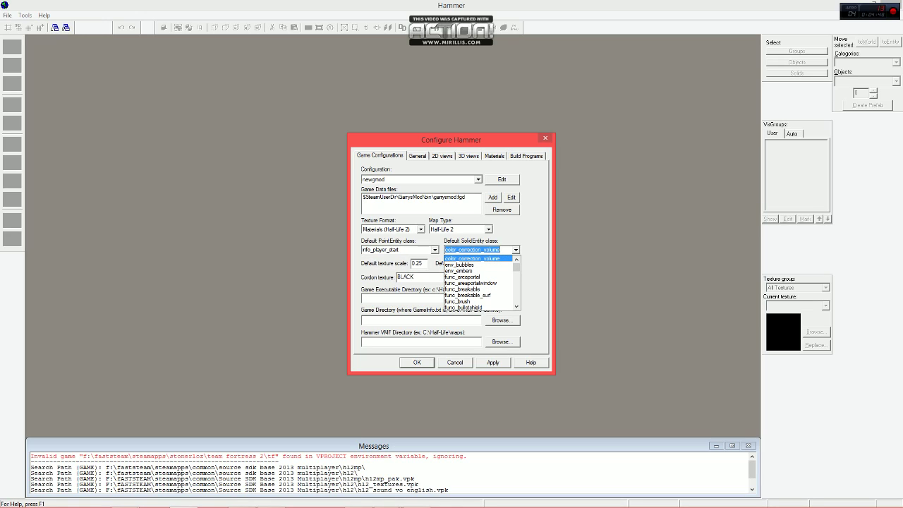
{"action": "scroll", "coordinate": [465, 289], "scroll_direction": "down", "scroll_amount": 1}
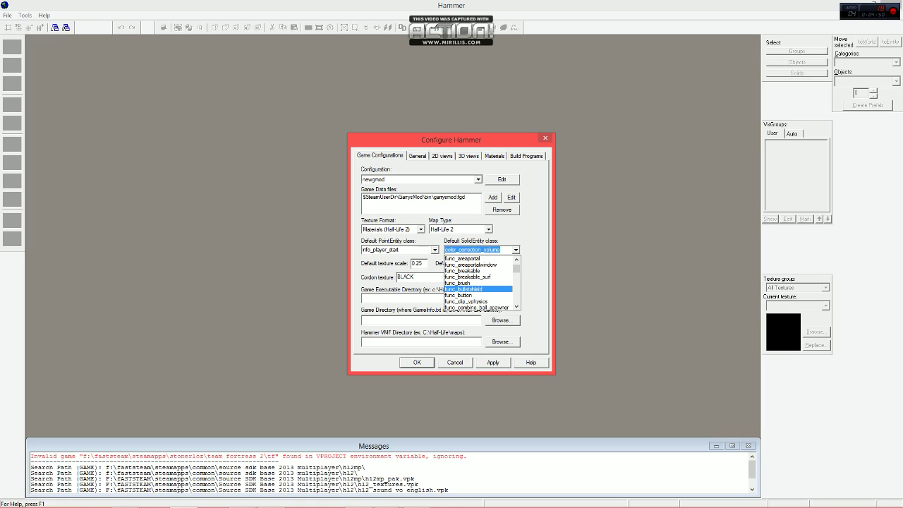
{"action": "scroll", "coordinate": [478, 282], "scroll_direction": "down", "scroll_amount": 1}
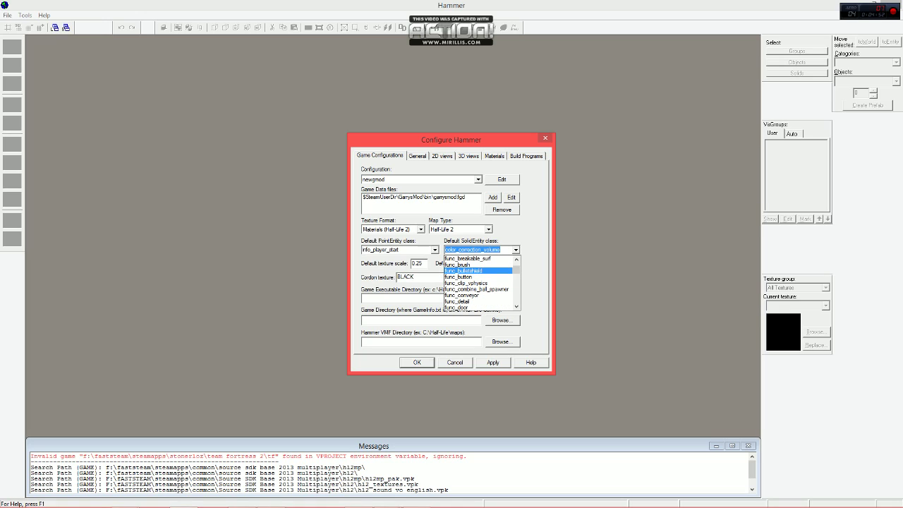
{"action": "left_click", "coordinate": [469, 301]}
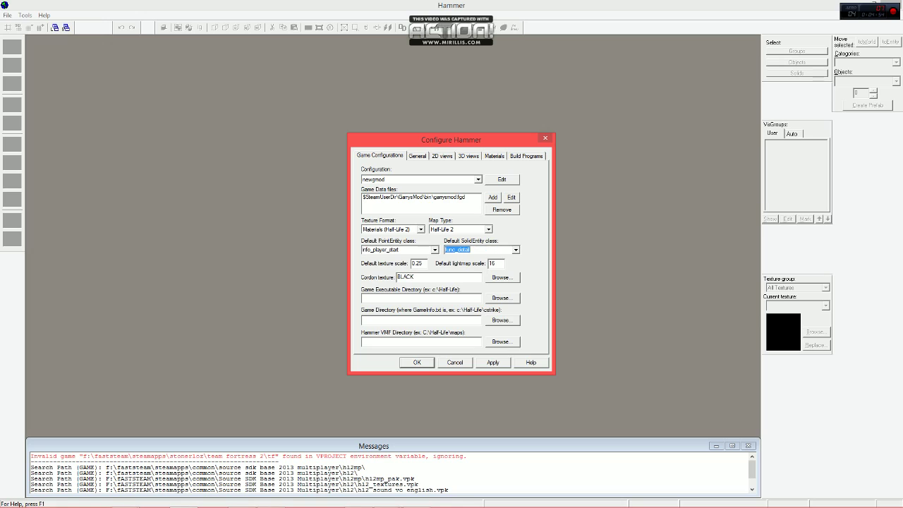
- Set the newgmod configuration's cordon texture to tools/toolsskybox by filtering the texture browser for the skybox tool textures
{"action": "left_click", "coordinate": [475, 249]}
{"action": "left_click", "coordinate": [502, 278]}
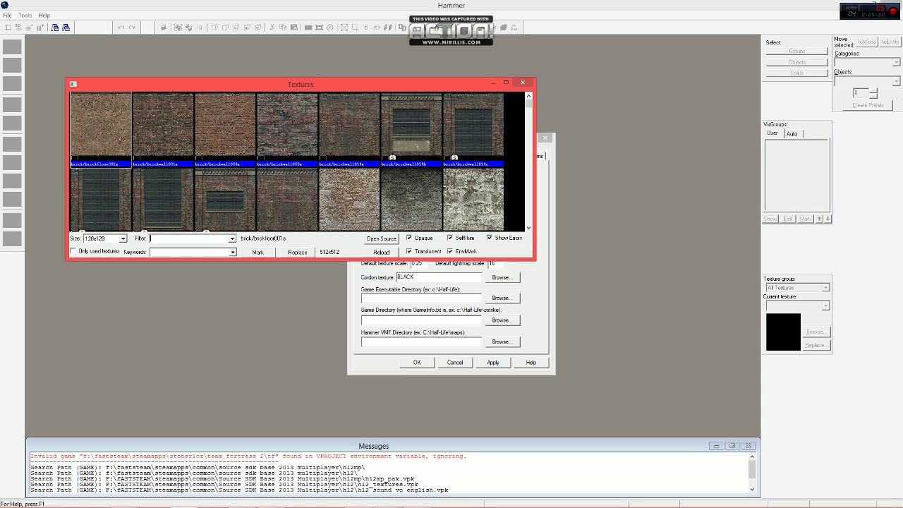
{"action": "key", "text": "Escape"}
{"action": "key", "text": "space"}
{"action": "type", "text": "foo"}
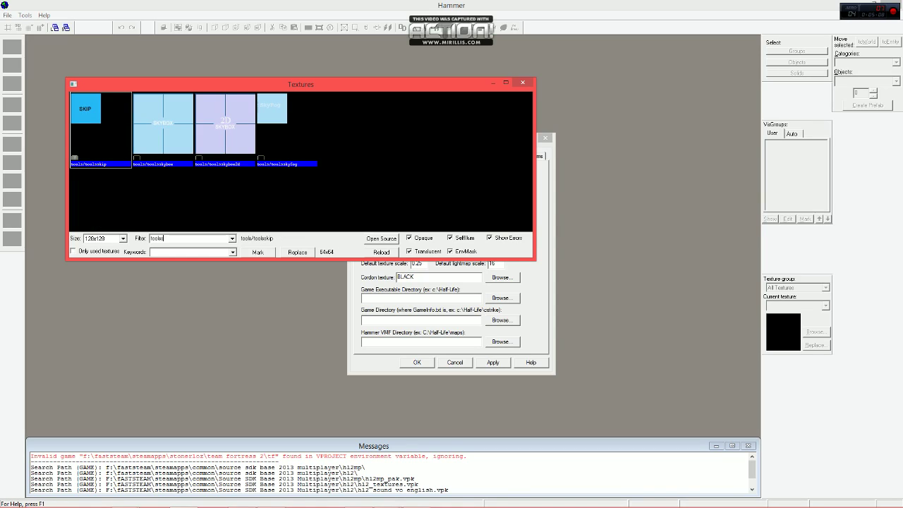
{"action": "left_click", "coordinate": [163, 124]}
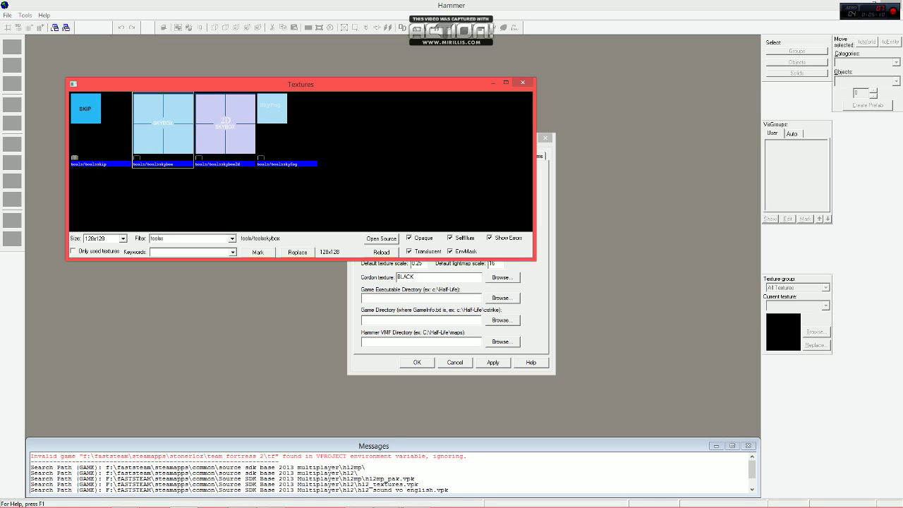
{"action": "double_click", "coordinate": [162, 124]}
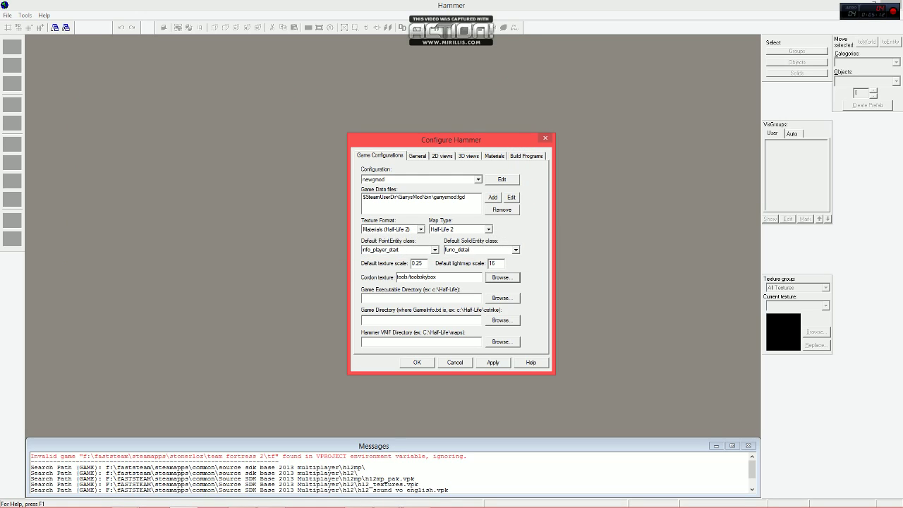
{"action": "left_click", "coordinate": [438, 278]}
- Switch to the gmod configuration and examine its game executable, game and Hammer VMF directory paths
{"action": "left_click", "coordinate": [479, 179]}
{"action": "key", "text": "Return"}
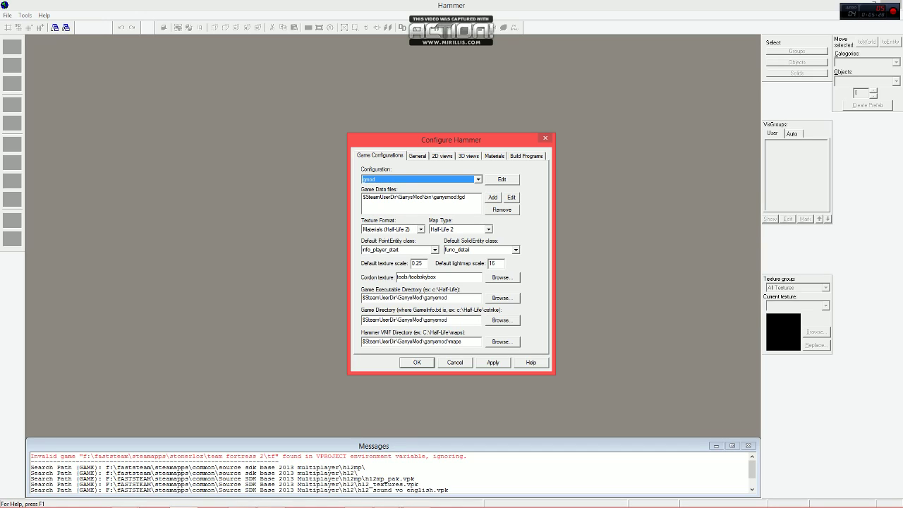
{"action": "left_click", "coordinate": [425, 297]}
{"action": "left_click_drag", "start_coordinate": [449, 297], "coordinate": [362, 298]}
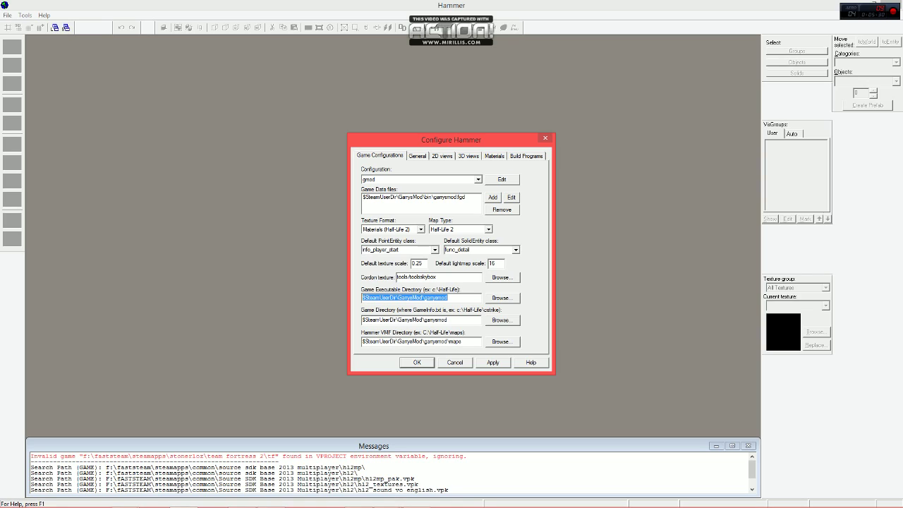
{"action": "left_click_drag", "start_coordinate": [448, 298], "coordinate": [365, 298]}
{"action": "left_click", "coordinate": [382, 298]}
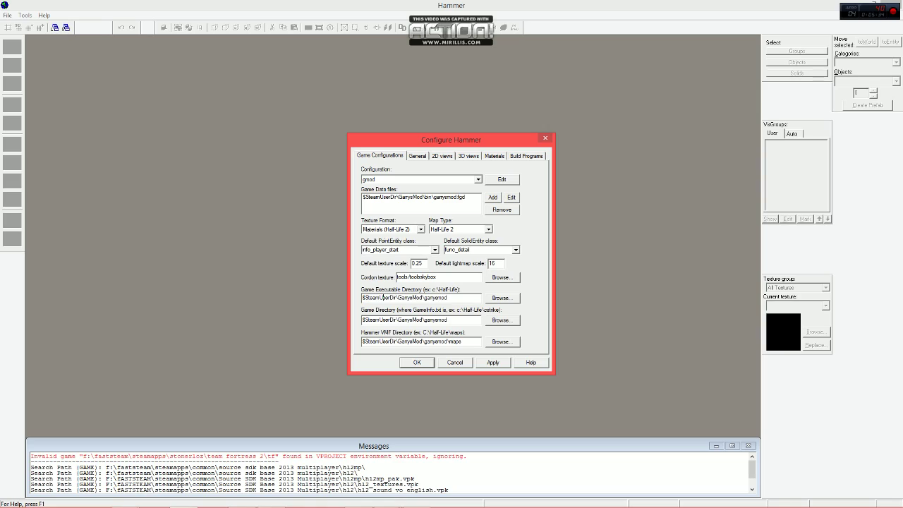
{"action": "left_click_drag", "start_coordinate": [398, 298], "coordinate": [362, 319]}
{"action": "left_click", "coordinate": [443, 298]}
{"action": "left_click", "coordinate": [447, 319]}
{"action": "left_click_drag", "start_coordinate": [463, 341], "coordinate": [363, 342]}
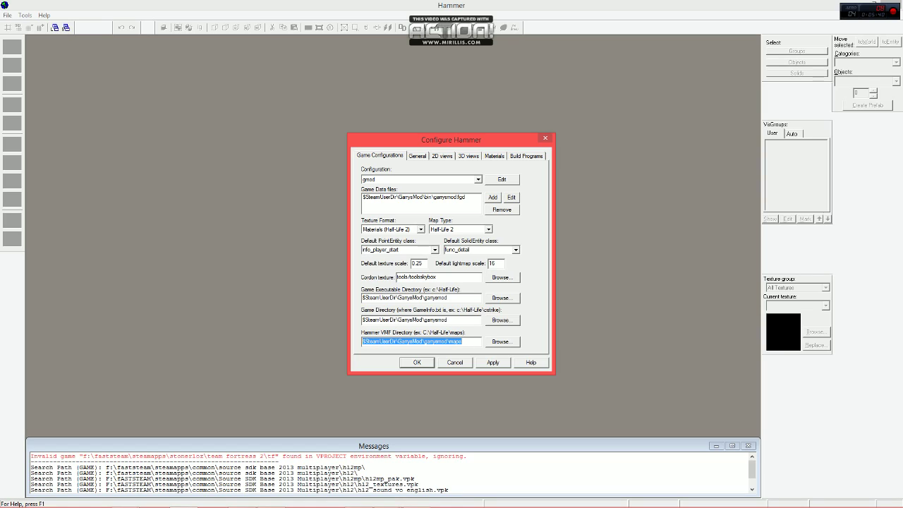
{"action": "left_click", "coordinate": [463, 342]}
{"action": "left_click_drag", "start_coordinate": [462, 341], "coordinate": [448, 341]}
{"action": "left_click", "coordinate": [462, 341]}
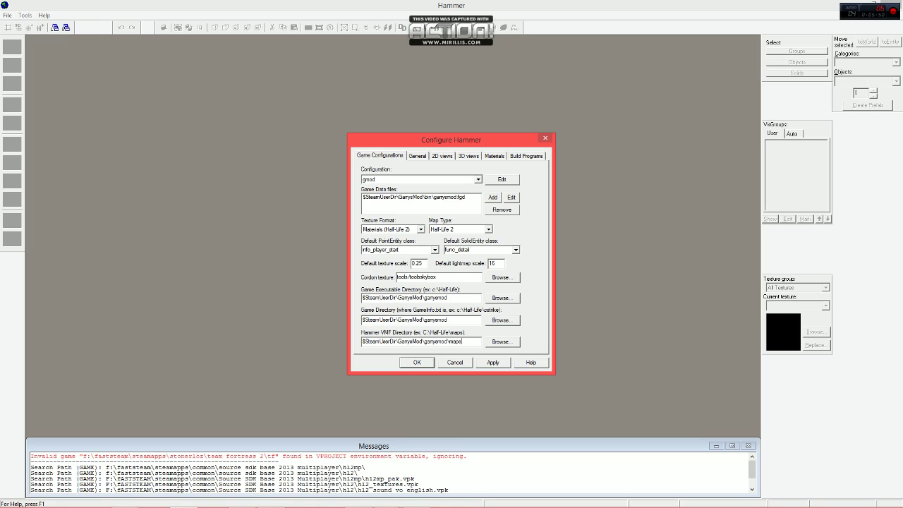
- Review the general autosave settings, including the disk space limit and the number of map iterations to save
{"action": "left_click", "coordinate": [416, 156]}
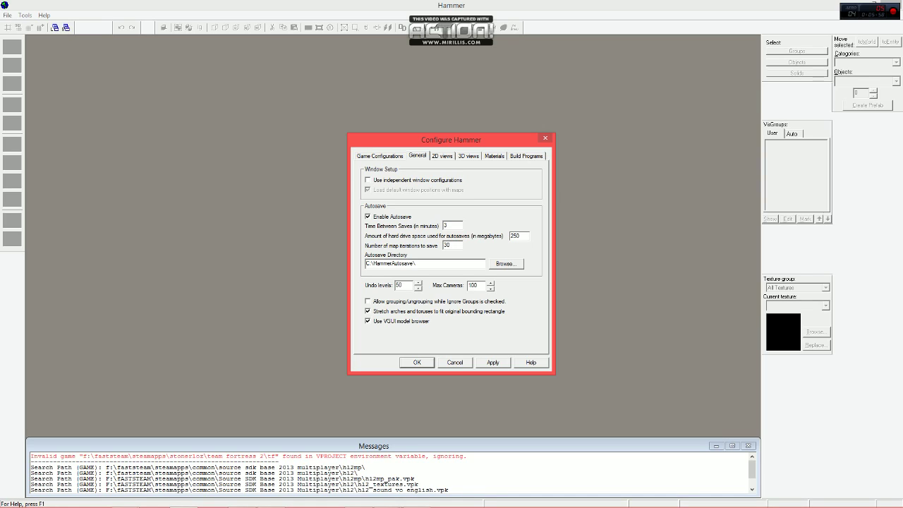
{"action": "left_click_drag", "start_coordinate": [520, 237], "coordinate": [516, 236]}
{"action": "left_click_drag", "start_coordinate": [451, 245], "coordinate": [443, 246]}
{"action": "left_click", "coordinate": [520, 236]}
- Raise the 2D view grid intensity slightly, and look over the 3D view and material settings
{"action": "left_click", "coordinate": [442, 155]}
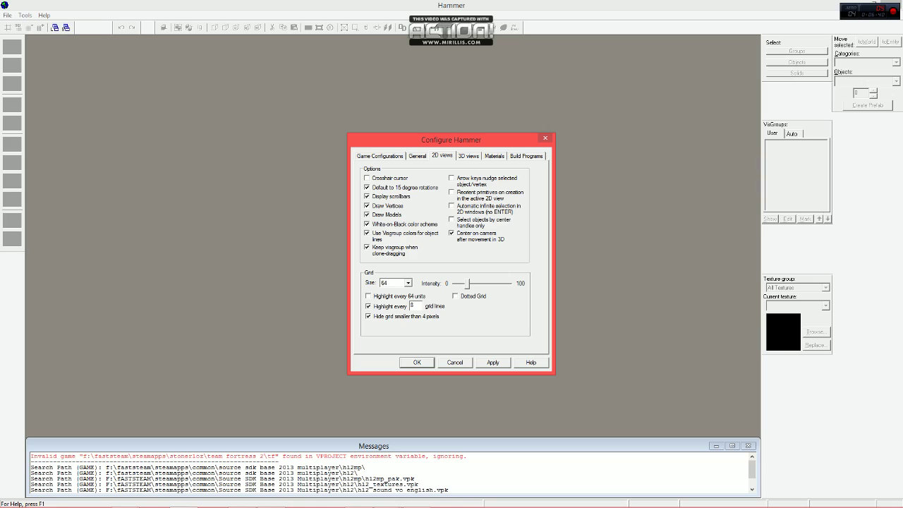
{"action": "left_click_drag", "start_coordinate": [467, 284], "coordinate": [477, 283]}
{"action": "key", "text": "ctrl+Tab"}
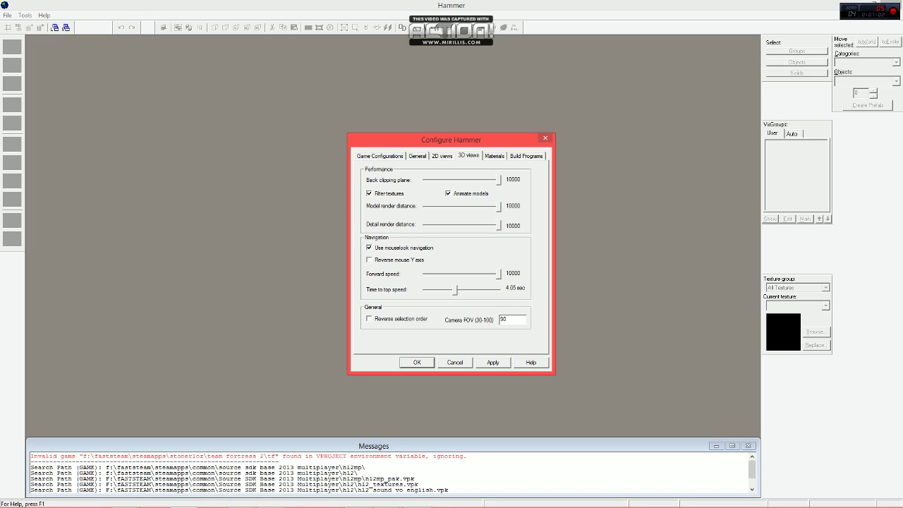
{"action": "left_click", "coordinate": [495, 156]}
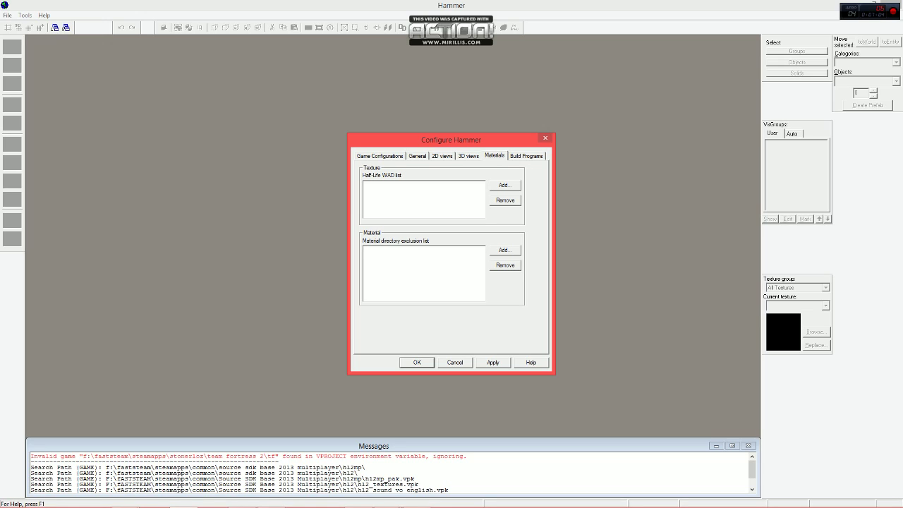
- Show the build programs of the gmod configuration and inspect its full game executable path
{"action": "key", "text": "ctrl+Tab"}
{"action": "left_click", "coordinate": [478, 179]}
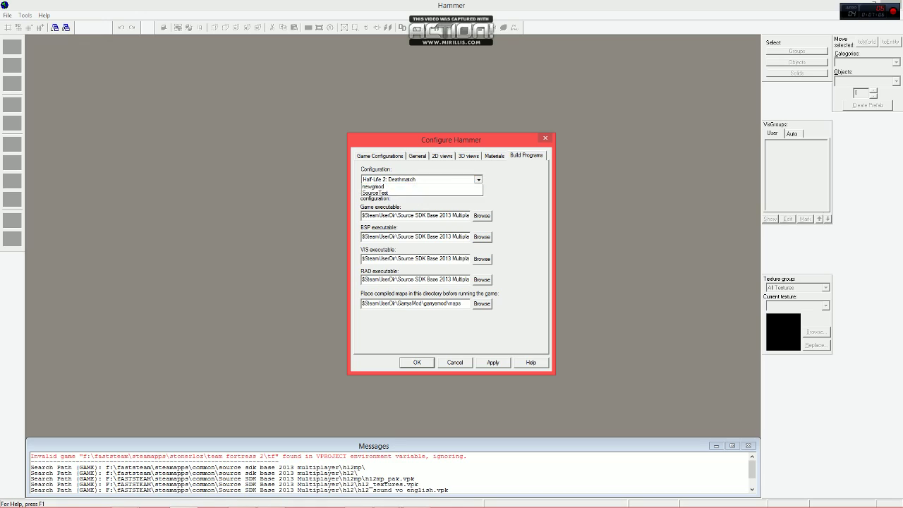
{"action": "key", "text": "Return"}
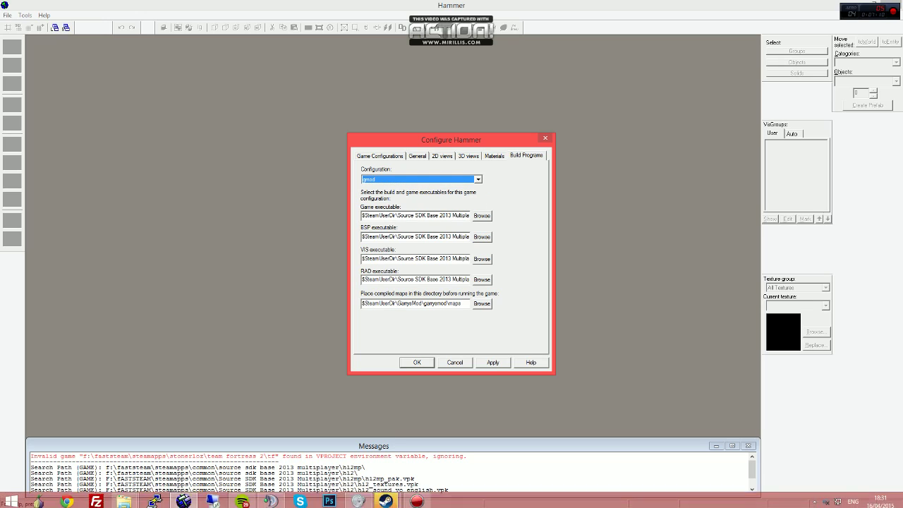
{"action": "left_click", "coordinate": [411, 215]}
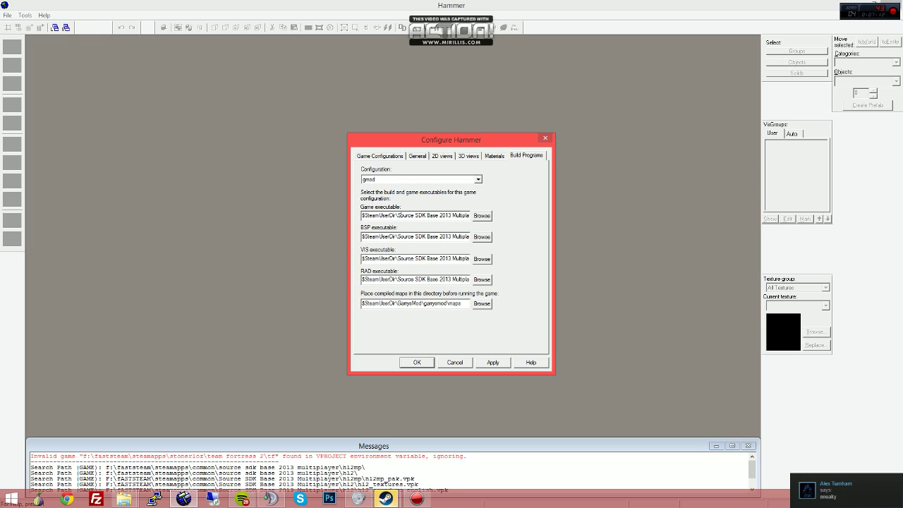
{"action": "left_click_drag", "start_coordinate": [362, 215], "coordinate": [471, 216]}
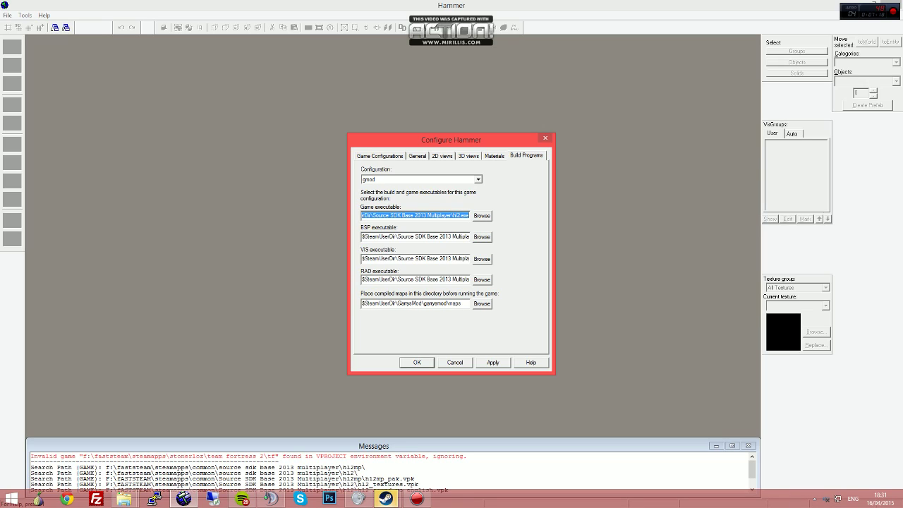
- Select the Half-Life 2: Deathmatch configuration in the build programs and inspect its game, BSP, VIS and RAD executable paths
{"action": "left_click", "coordinate": [478, 179]}
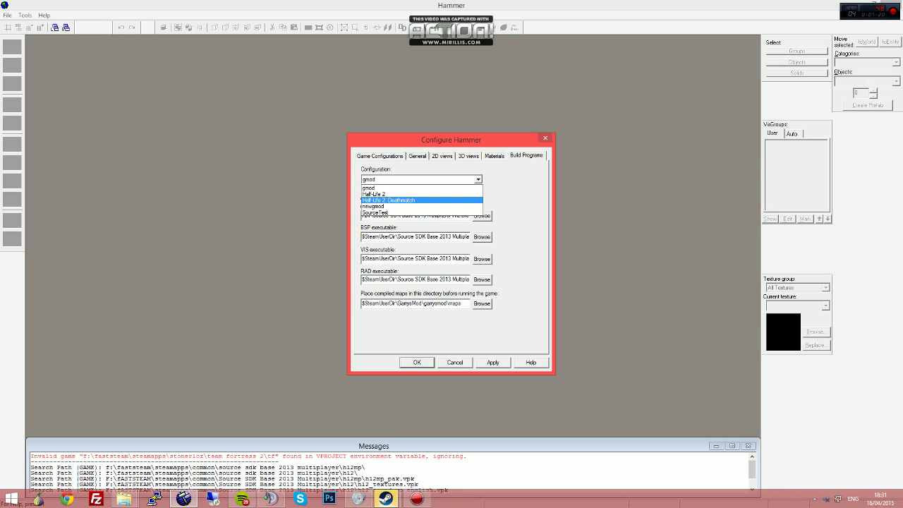
{"action": "left_click", "coordinate": [388, 199]}
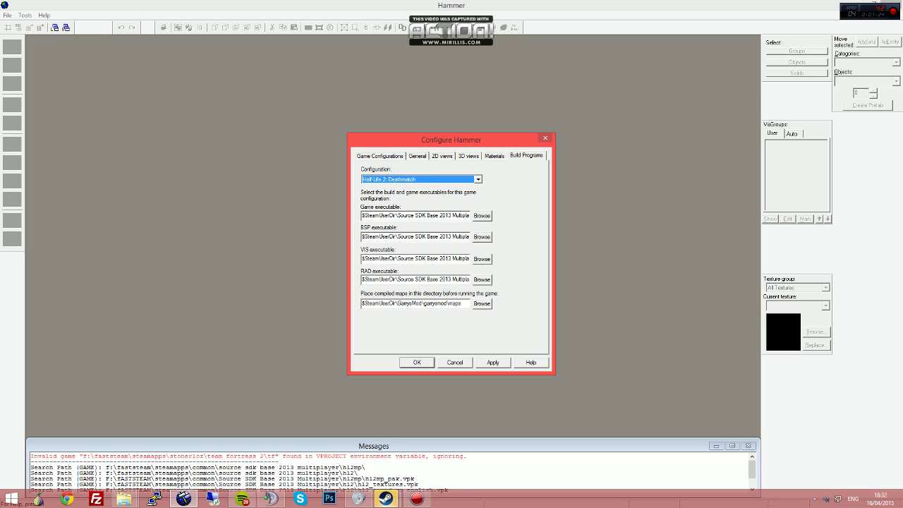
{"action": "left_click", "coordinate": [479, 179]}
{"action": "left_click", "coordinate": [478, 180]}
{"action": "key", "text": "Tab"}
{"action": "key", "text": "Tab"}
{"action": "key", "text": "Tab"}
{"action": "key", "text": "Tab"}
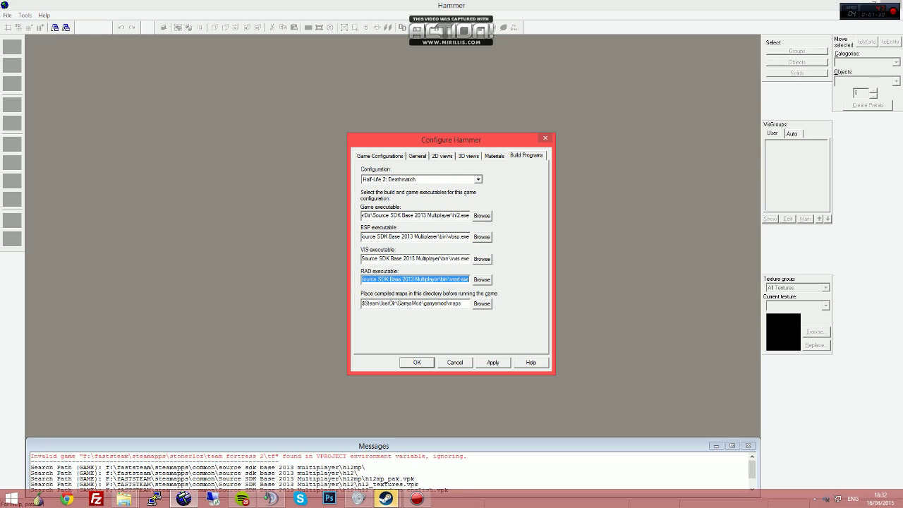
{"action": "left_click", "coordinate": [448, 280]}
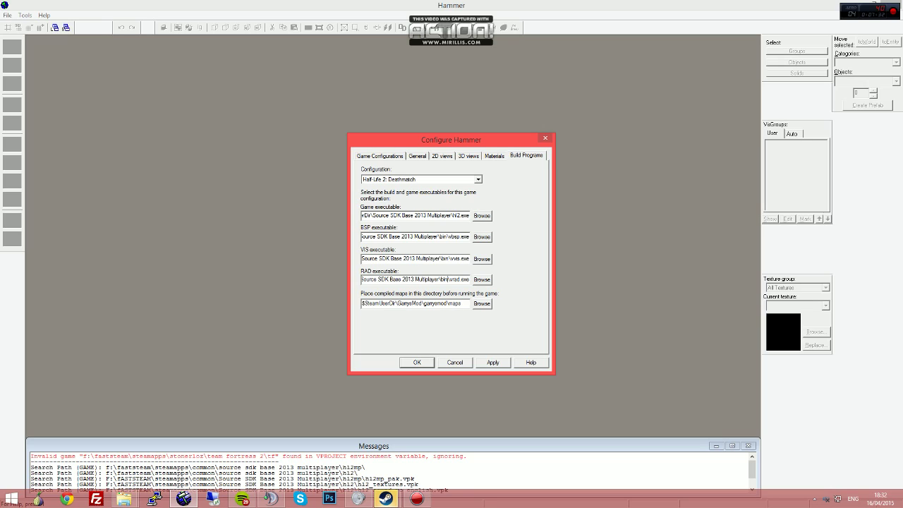
{"action": "left_click_drag", "start_coordinate": [468, 215], "coordinate": [362, 216]}
- Return the build programs to the gmod configuration and compare its compiled maps directory with its Hammer VMF directory
{"action": "left_click", "coordinate": [478, 179]}
{"action": "left_click", "coordinate": [395, 187]}
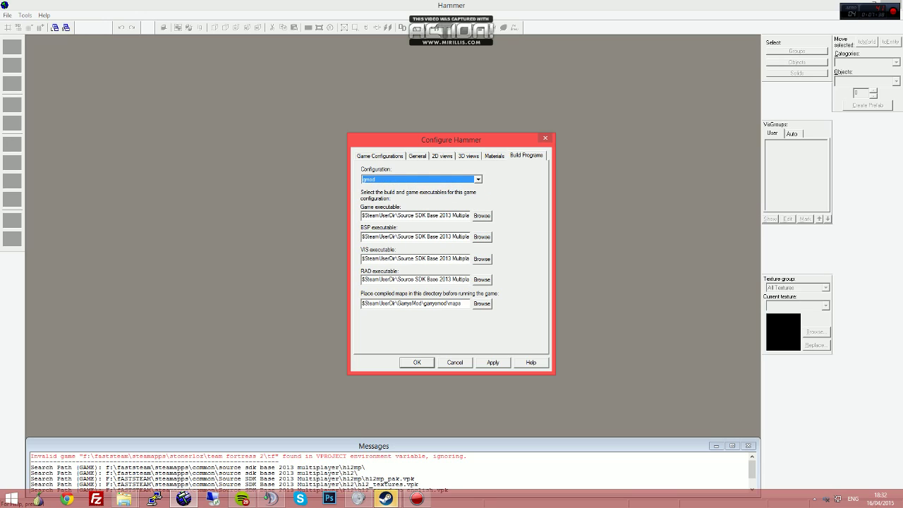
{"action": "key", "text": "ctrl+Tab"}
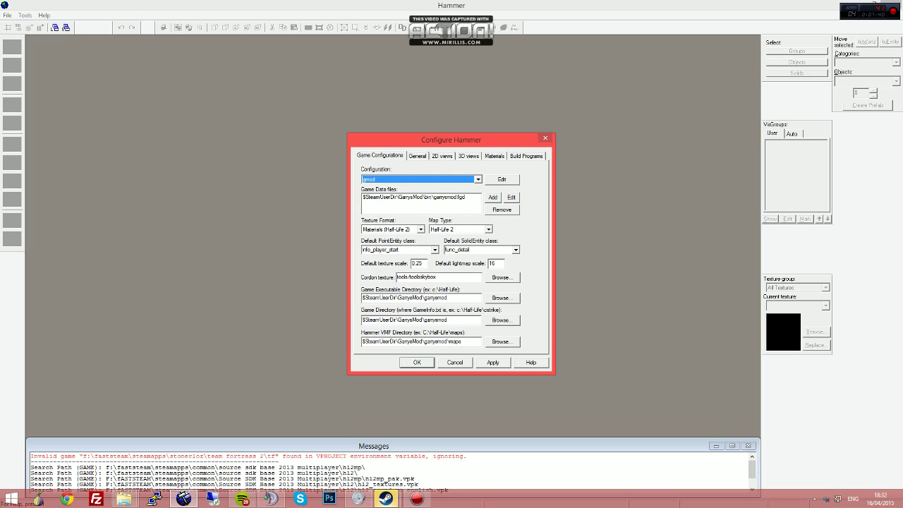
{"action": "left_click_drag", "start_coordinate": [465, 341], "coordinate": [361, 341]}
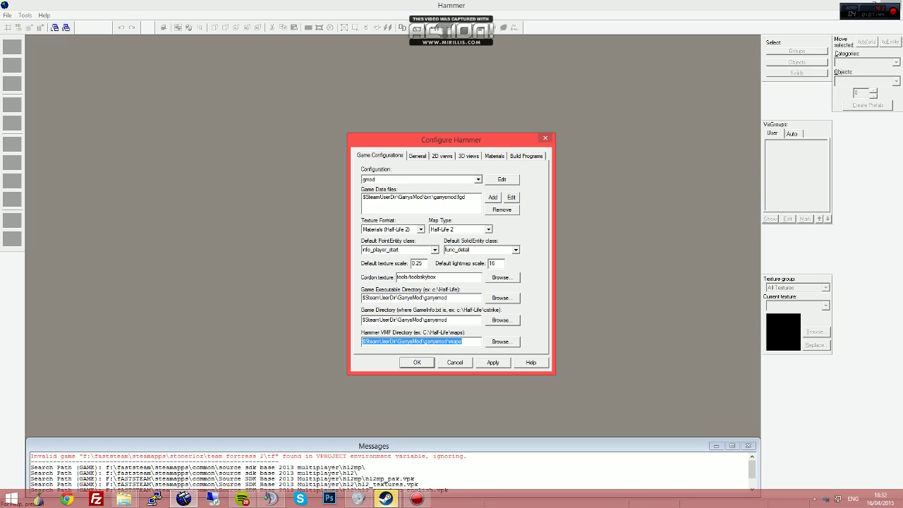
{"action": "key", "text": "ctrl+shift+Tab"}
{"action": "left_click_drag", "start_coordinate": [463, 303], "coordinate": [362, 303]}
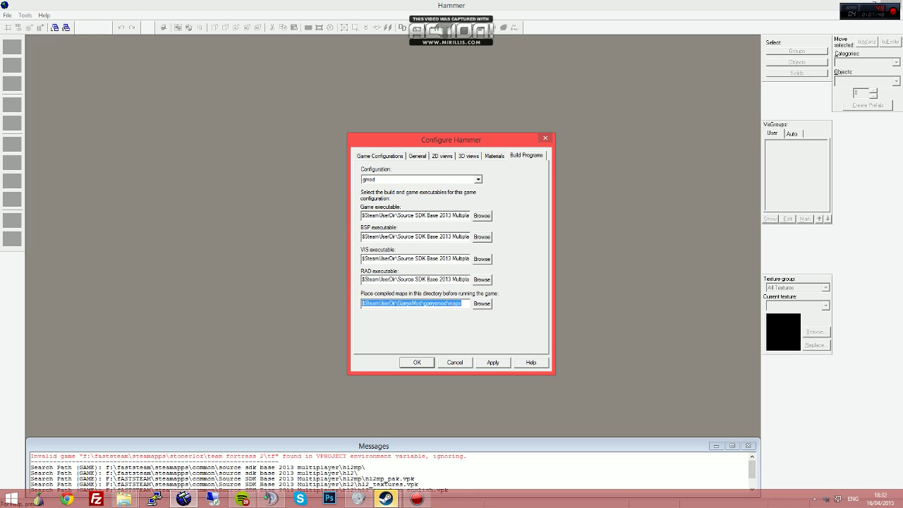
{"action": "key", "text": "ctrl+Tab"}
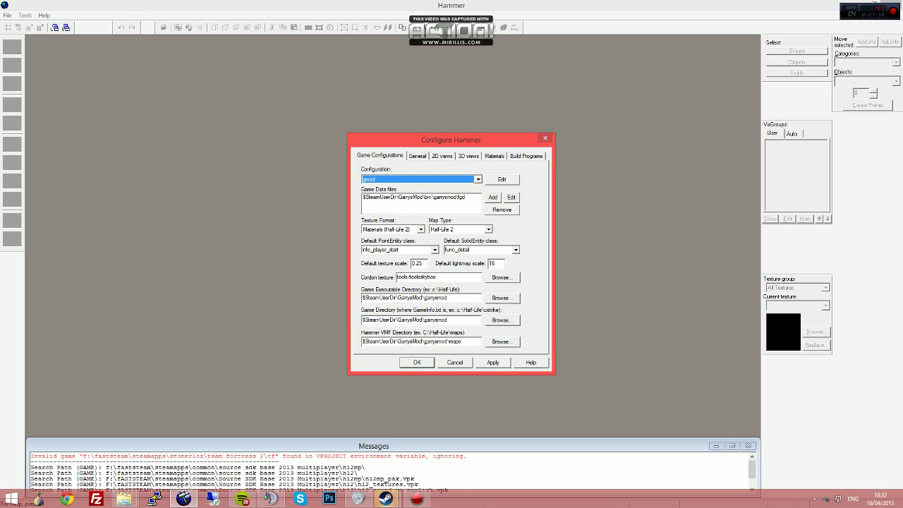
{"action": "left_click", "coordinate": [463, 342]}
{"action": "key", "text": "ctrl+shift+Tab"}
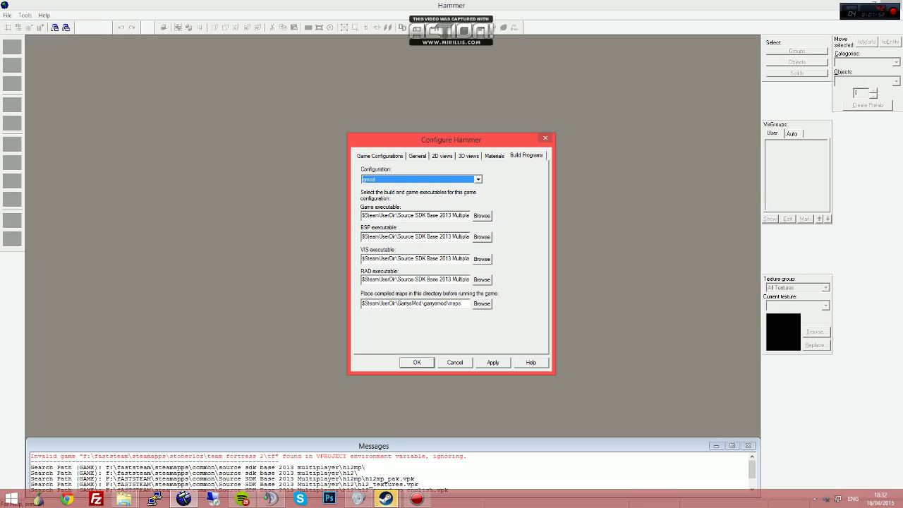
{"action": "left_click", "coordinate": [462, 303]}
- Inspect the gmod configuration's full game, BSP, VIS and RAD executable paths
{"action": "left_click_drag", "start_coordinate": [369, 216], "coordinate": [487, 216]}
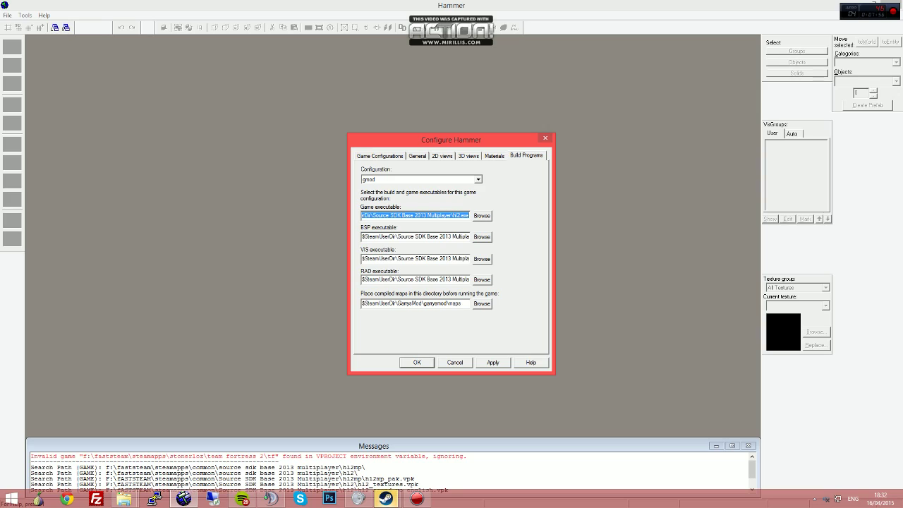
{"action": "left_click_drag", "start_coordinate": [363, 237], "coordinate": [487, 237]}
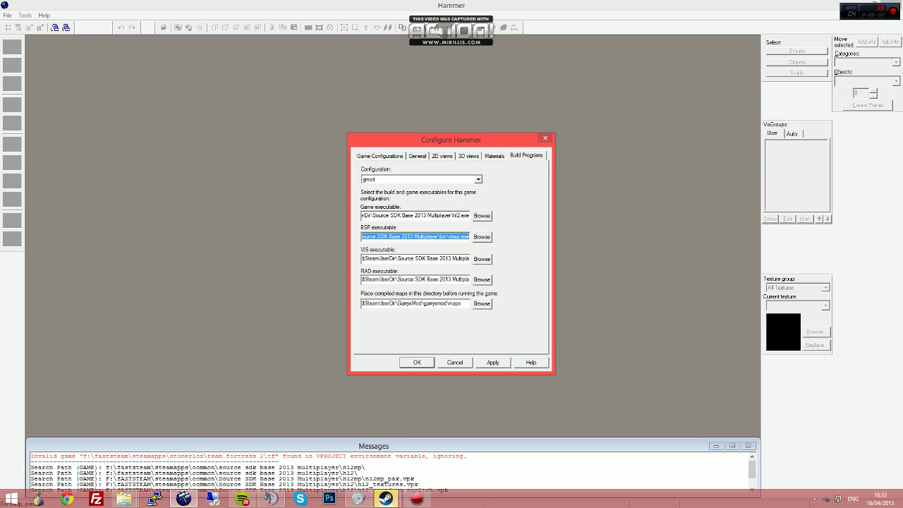
{"action": "left_click_drag", "start_coordinate": [363, 258], "coordinate": [487, 259]}
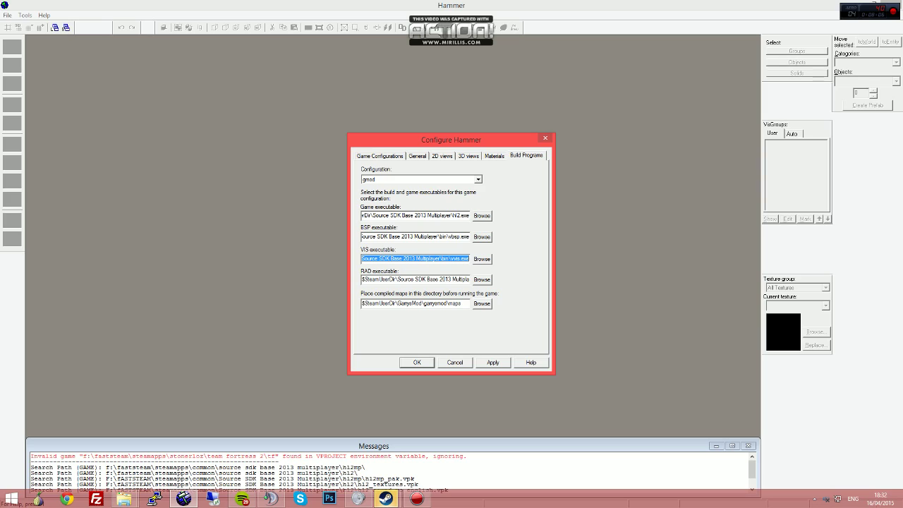
{"action": "left_click_drag", "start_coordinate": [408, 279], "coordinate": [487, 280]}
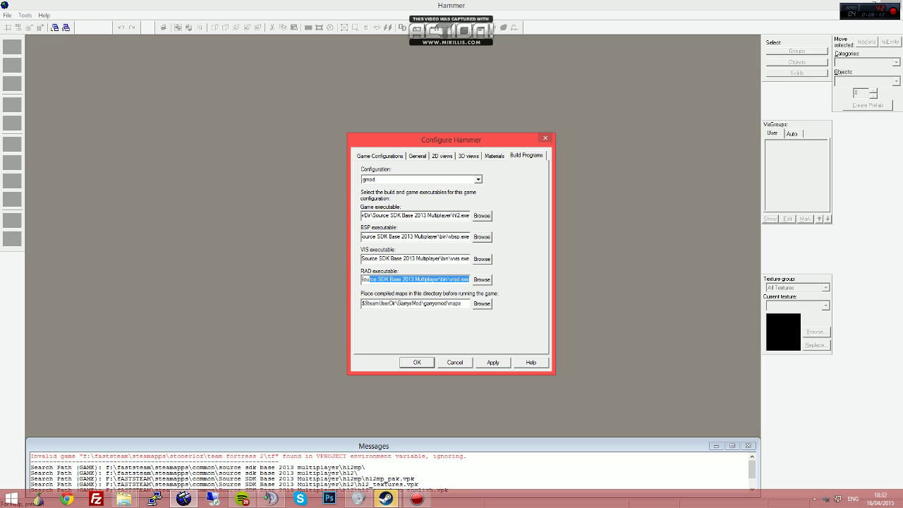
- Save the Hammer configuration, dismiss the restart notices and shrink the maximized Hammer window to reveal the desktop
{"action": "key", "text": "Return"}
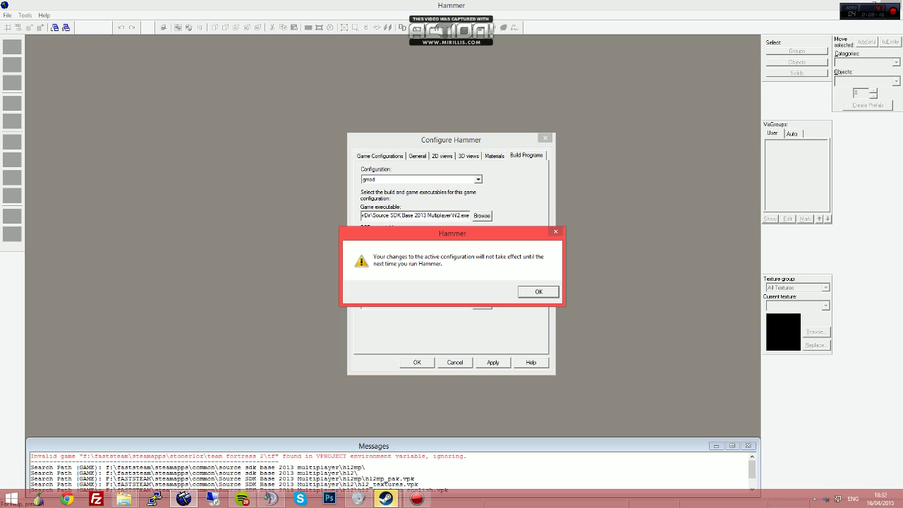
{"action": "key", "text": "Return"}
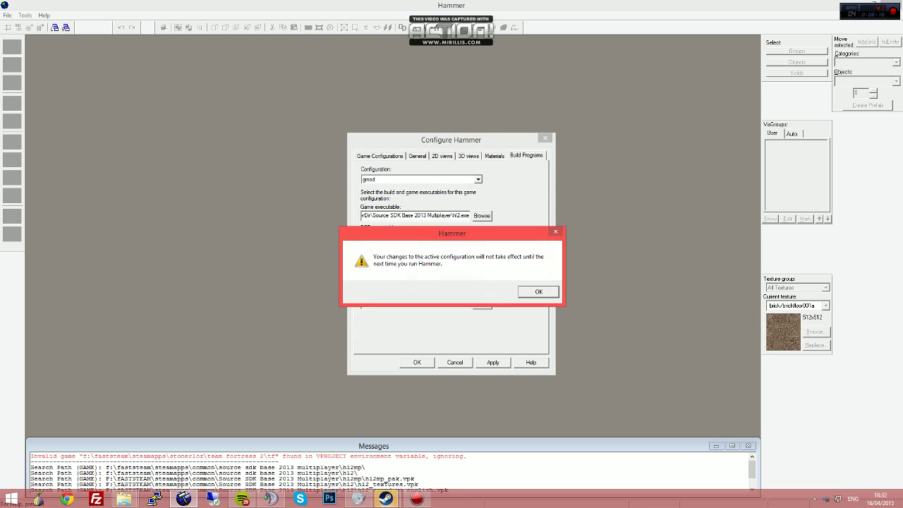
{"action": "key", "text": "Return"}
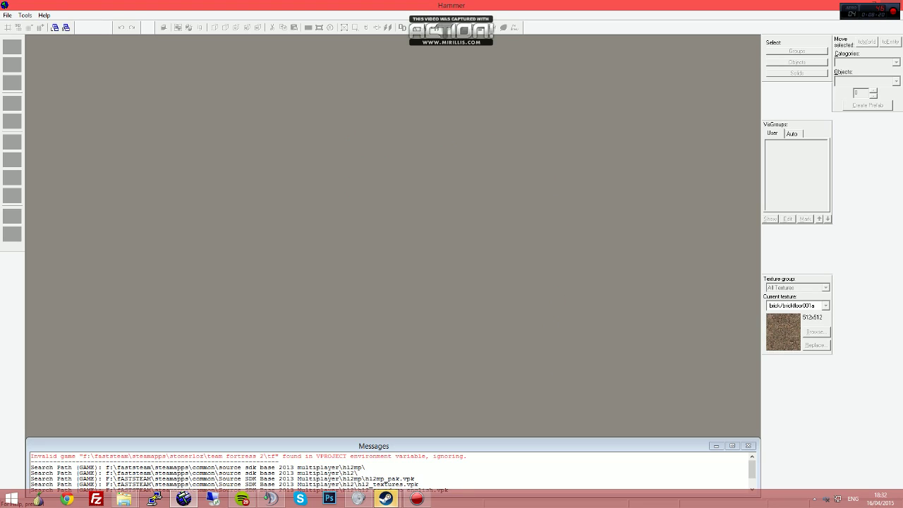
{"action": "left_click_drag", "start_coordinate": [772, 6], "coordinate": [639, 99]}
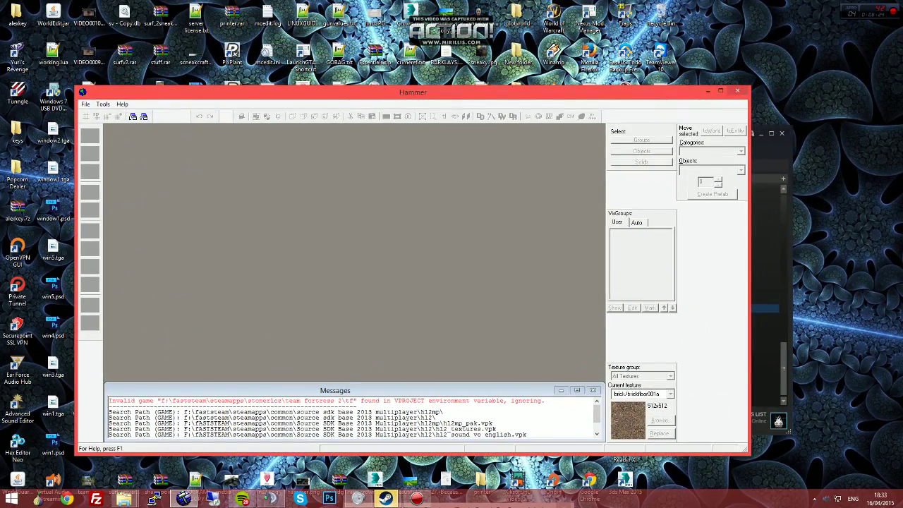
- Close Hammer and browse from the Source SDK Base 2013 Multiplayer bin folder back to the steamapps common folder
{"action": "left_click", "coordinate": [737, 91]}
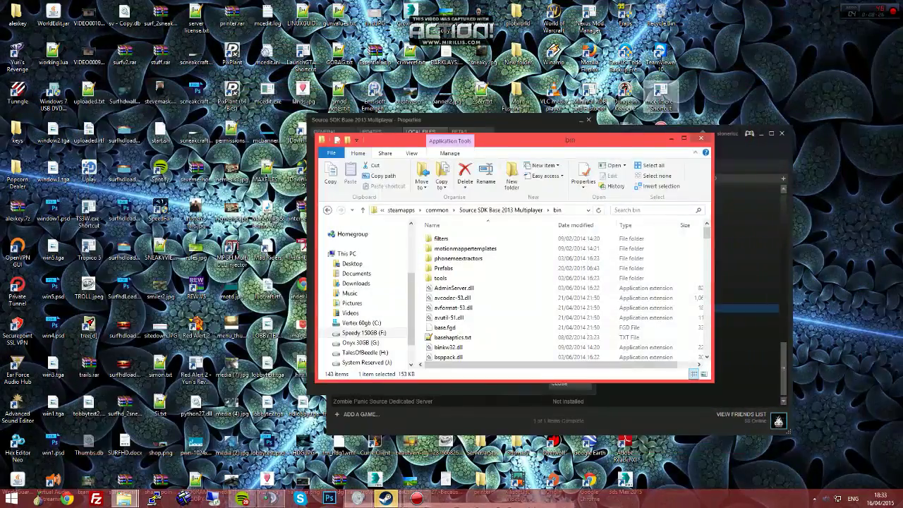
{"action": "left_click_drag", "start_coordinate": [549, 143], "coordinate": [496, 117]}
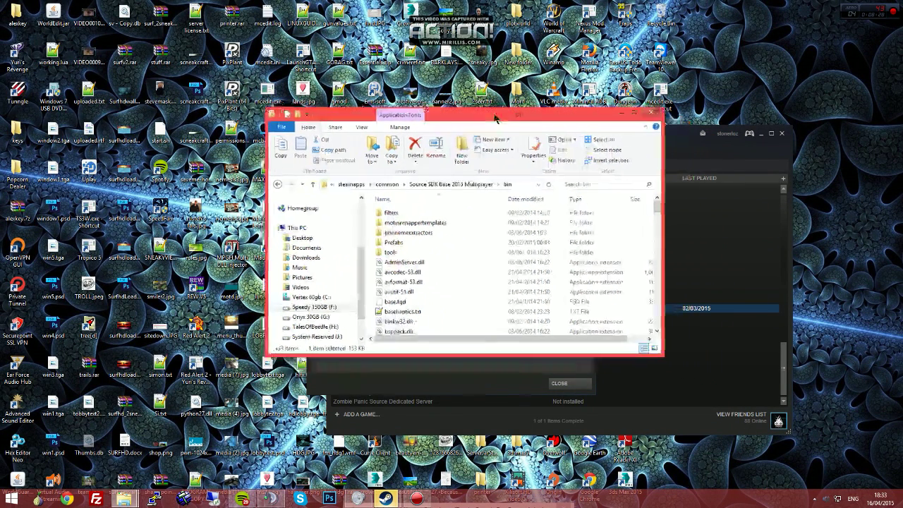
{"action": "left_click", "coordinate": [347, 182]}
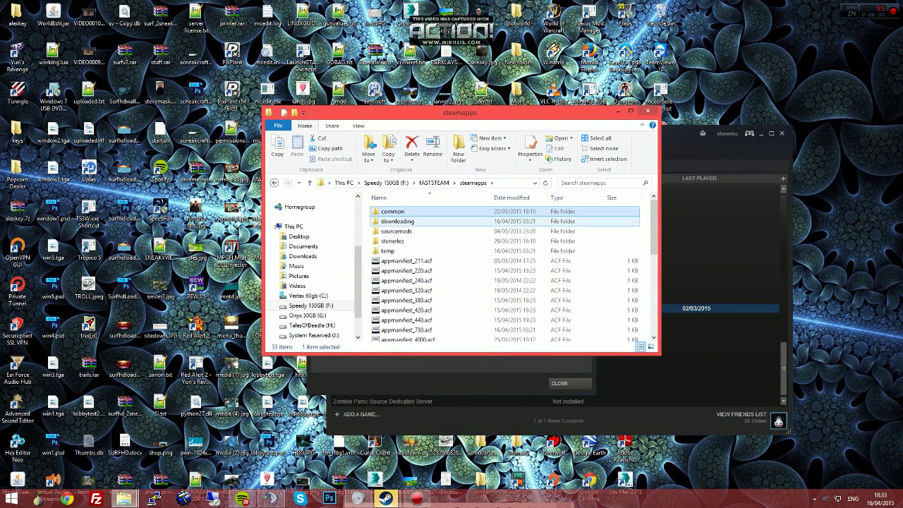
{"action": "double_click", "coordinate": [391, 211]}
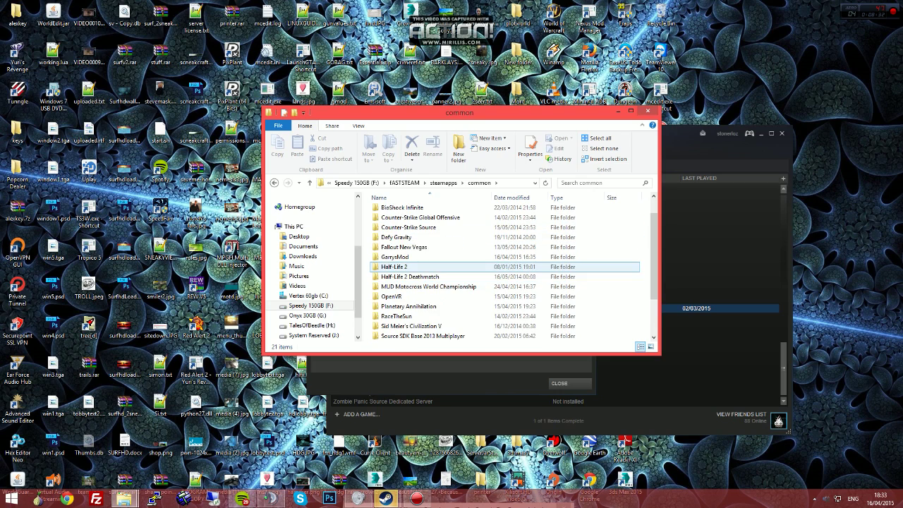
- Open the bin folder inside GarrysMod and select GameConfig.txt
{"action": "double_click", "coordinate": [395, 280]}
{"action": "double_click", "coordinate": [397, 210]}
{"action": "left_click", "coordinate": [399, 212]}
{"action": "scroll", "coordinate": [449, 279], "scroll_direction": "down", "scroll_amount": 1}
{"action": "scroll", "coordinate": [458, 272], "scroll_direction": "down", "scroll_amount": 9}
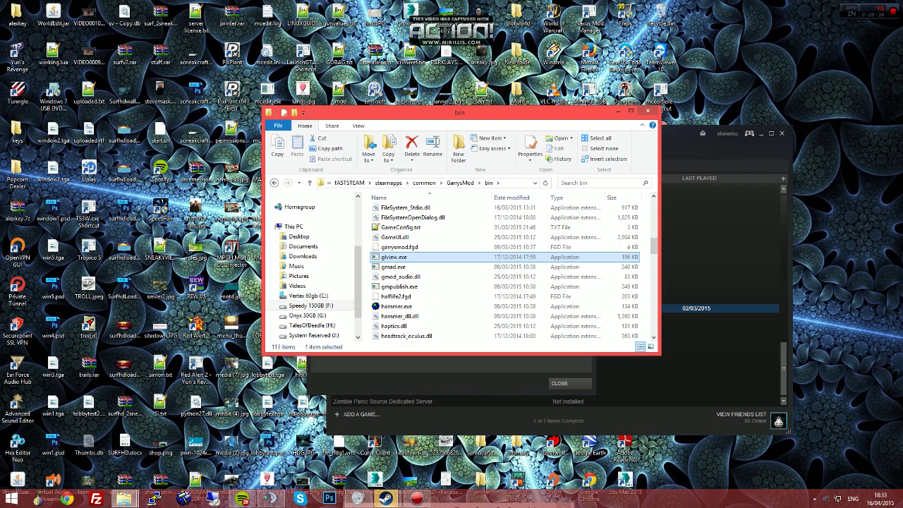
{"action": "left_click", "coordinate": [398, 227]}
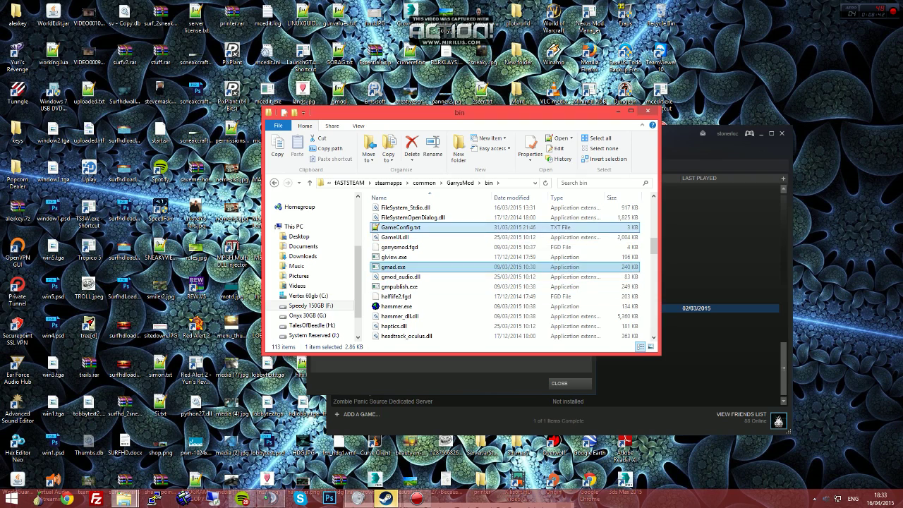
- Go to the garrysmod folder inside GarrysMod and find gameinfo.txt
{"action": "left_click", "coordinate": [460, 183]}
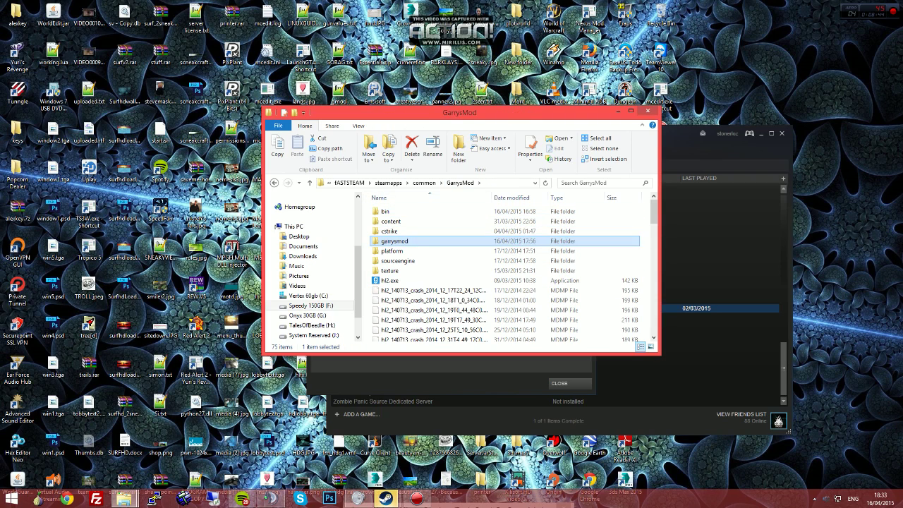
{"action": "double_click", "coordinate": [395, 241]}
{"action": "scroll", "coordinate": [395, 277], "scroll_direction": "down", "scroll_amount": 3}
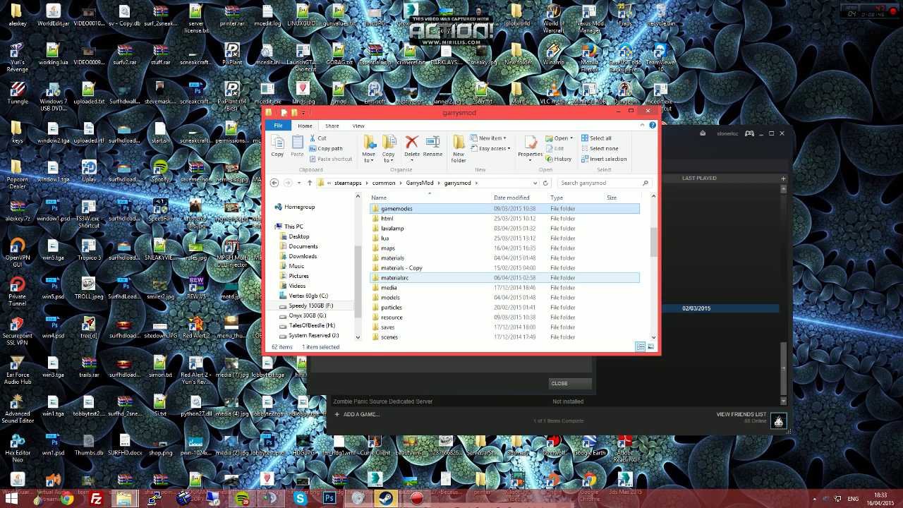
{"action": "scroll", "coordinate": [402, 261], "scroll_direction": "down", "scroll_amount": 5}
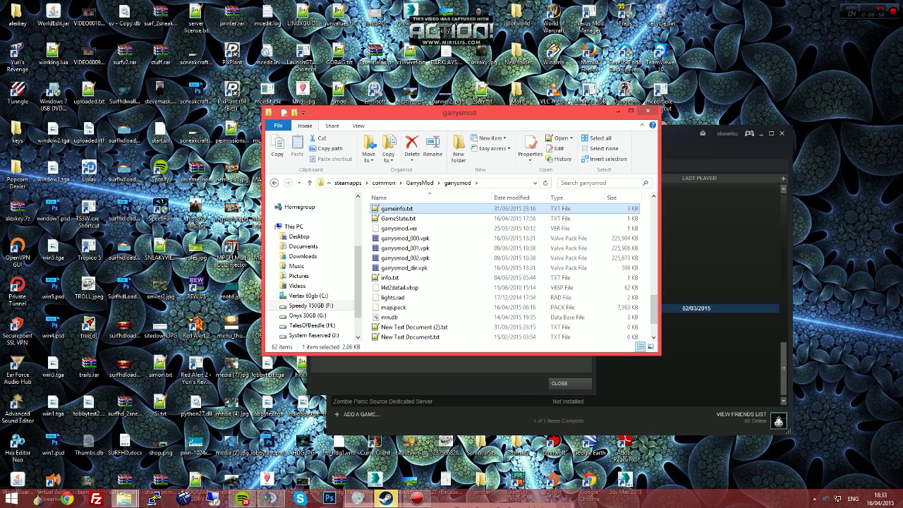
- Open gameinfo.txt in Notepad++, review its game search path entries, and close the file
{"action": "mouse_move", "coordinate": [242, 499]}
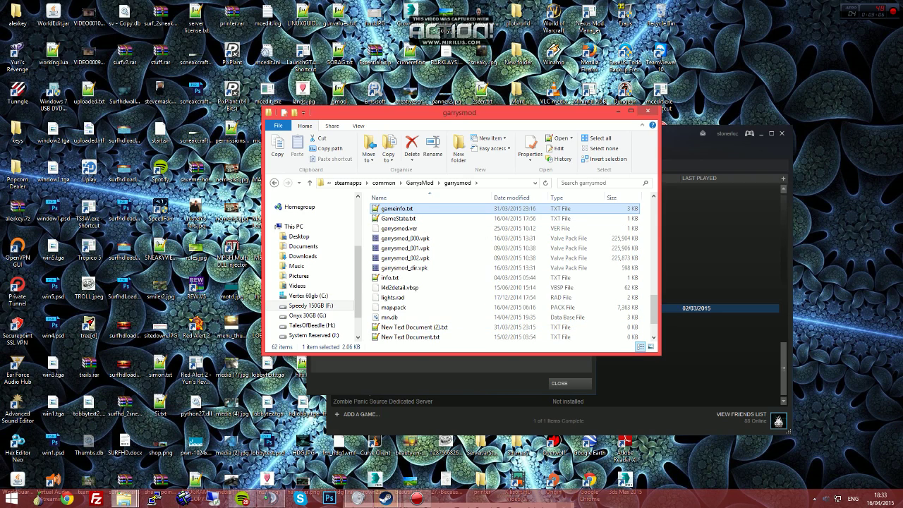
{"action": "right_click", "coordinate": [414, 208]}
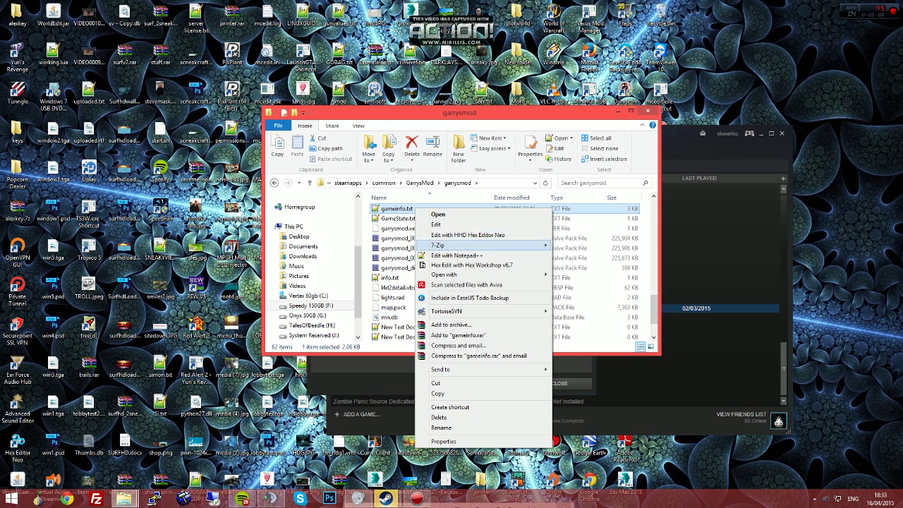
{"action": "left_click", "coordinate": [519, 258]}
{"action": "scroll", "coordinate": [606, 345], "scroll_direction": "down", "scroll_amount": 12}
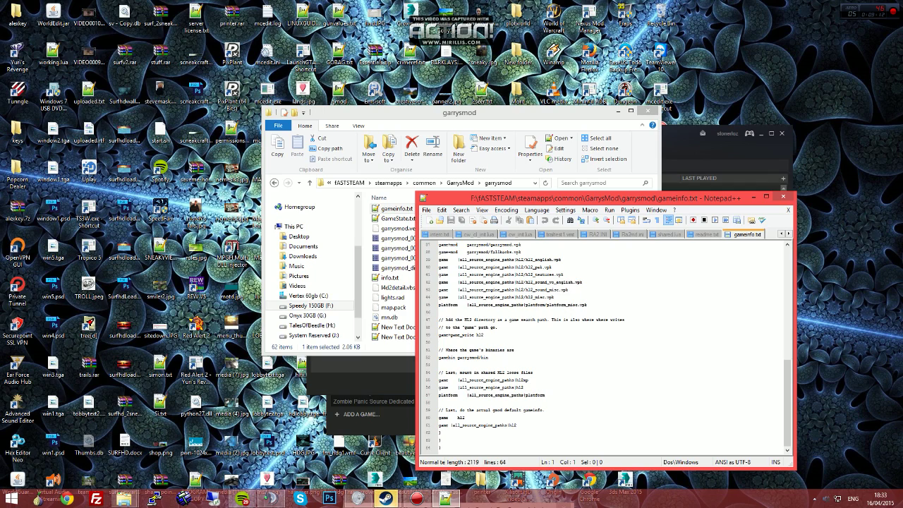
{"action": "scroll", "coordinate": [607, 346], "scroll_direction": "up", "scroll_amount": 2}
{"action": "left_click_drag", "start_coordinate": [499, 297], "coordinate": [484, 379]}
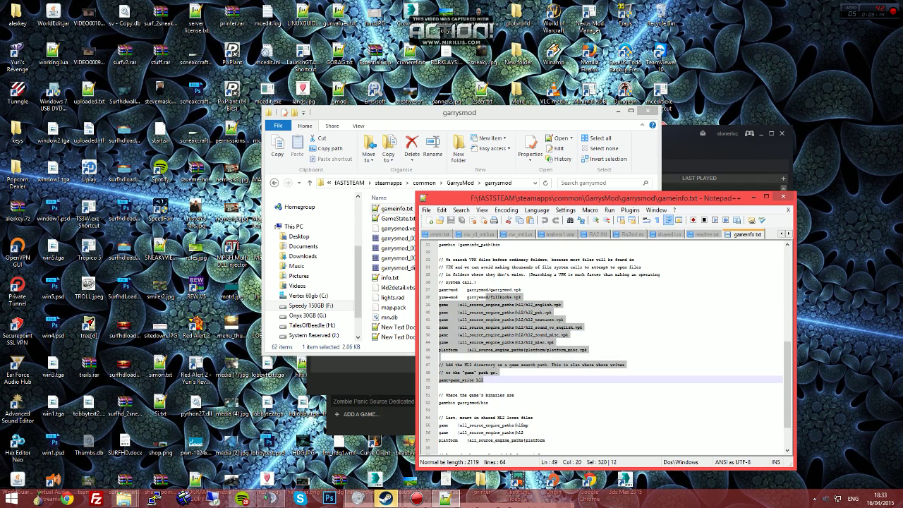
{"action": "scroll", "coordinate": [484, 380], "scroll_direction": "down", "scroll_amount": 2}
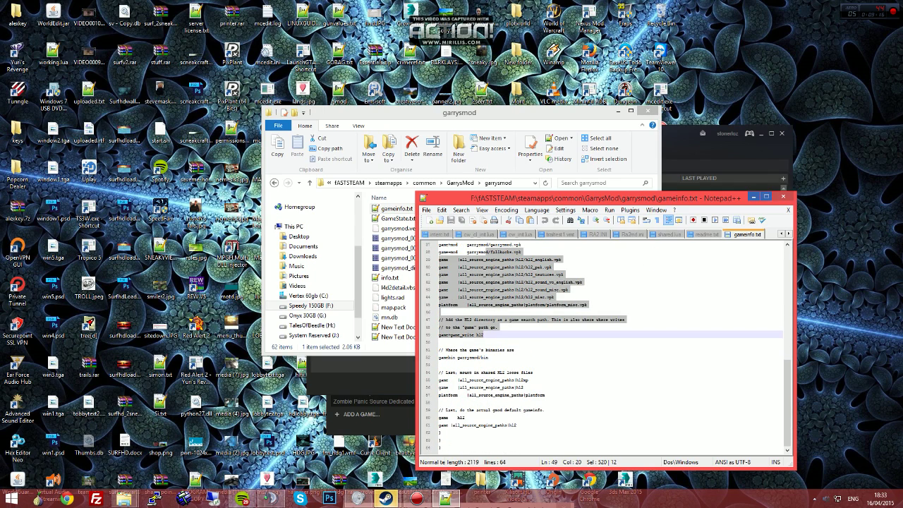
{"action": "left_click", "coordinate": [783, 197]}
{"action": "left_click_drag", "start_coordinate": [460, 115], "coordinate": [514, 115]}
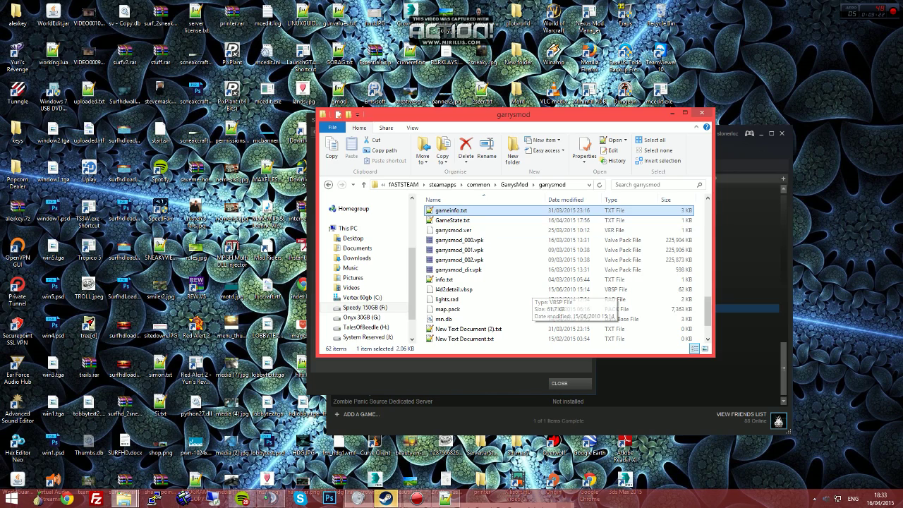
{"action": "left_click_drag", "start_coordinate": [514, 115], "coordinate": [500, 106]}
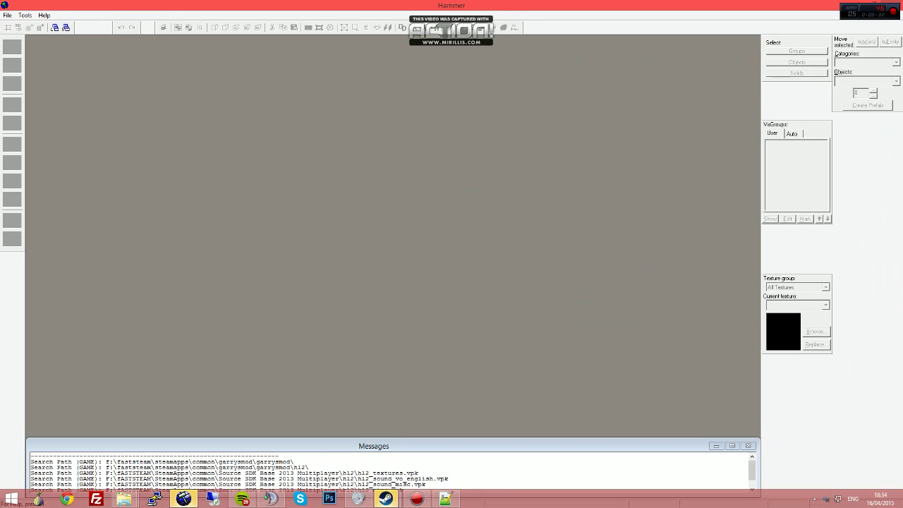
- Switch to Hammer and check the gmod game configuration and build programs in its options, accepting them unchanged
{"action": "left_click", "coordinate": [44, 14]}
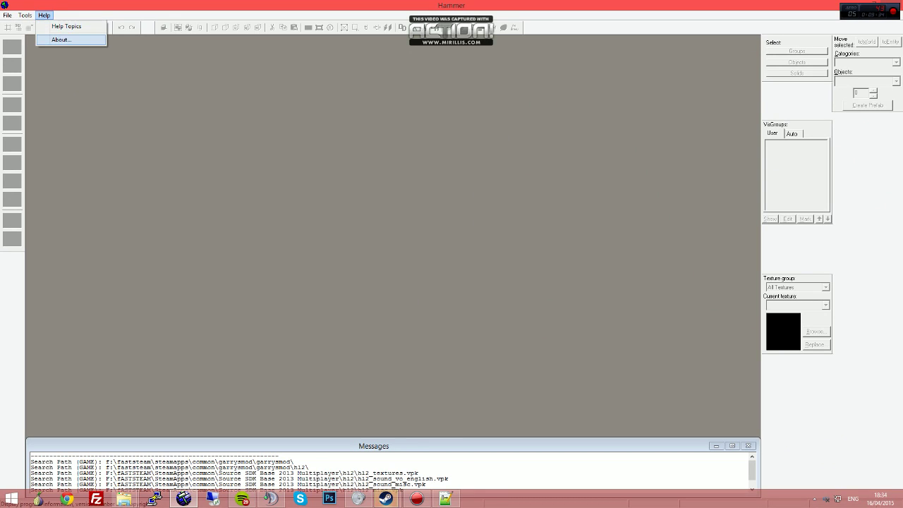
{"action": "left_click", "coordinate": [39, 34]}
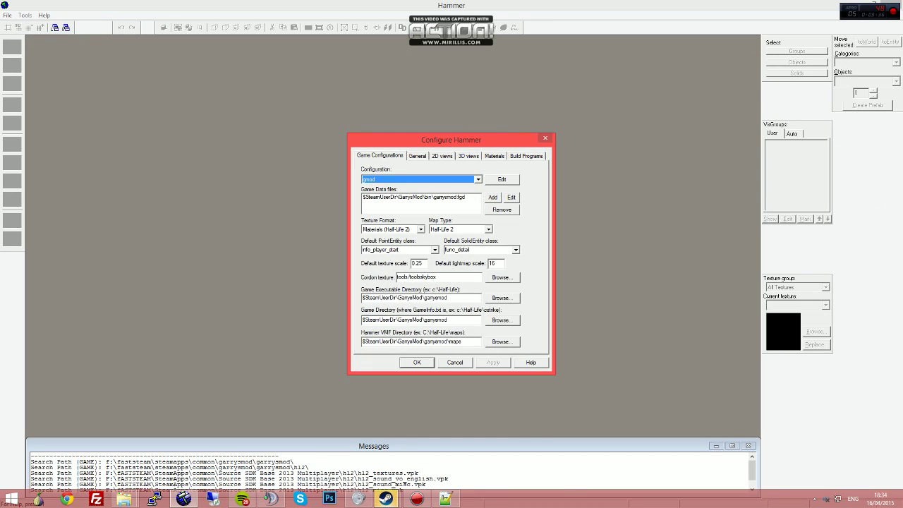
{"action": "left_click", "coordinate": [526, 155]}
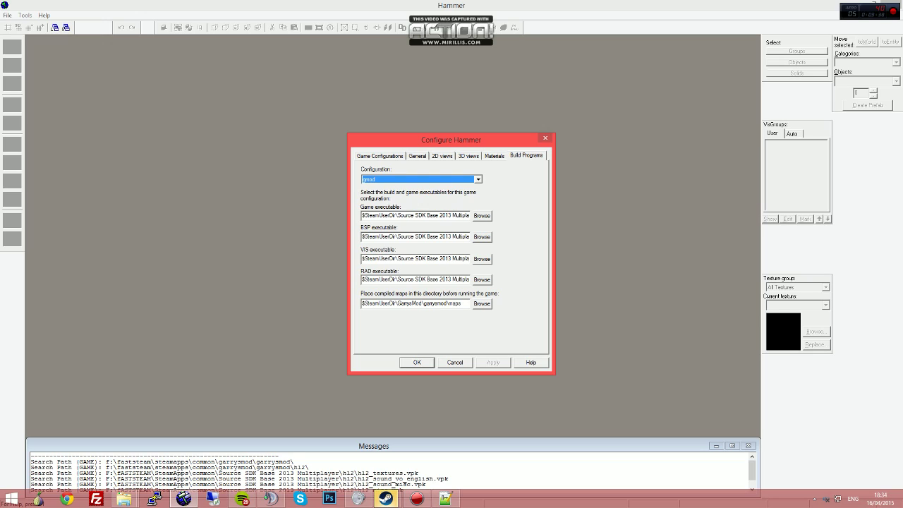
{"action": "left_click", "coordinate": [416, 362]}
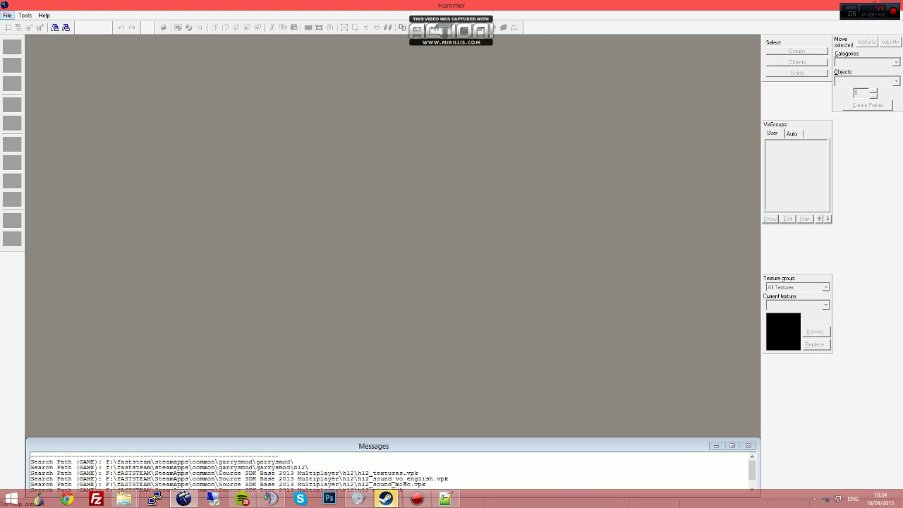
- Open the map 2dm_tutorial.vmf from the garrysmod maps folder
{"action": "key", "text": "Left"}
{"action": "key", "text": "Escape"}
{"action": "left_click", "coordinate": [7, 15]}
{"action": "key", "text": "Right"}
{"action": "key", "text": "Left"}
{"action": "key", "text": "Down"}
{"action": "key", "text": "Return"}
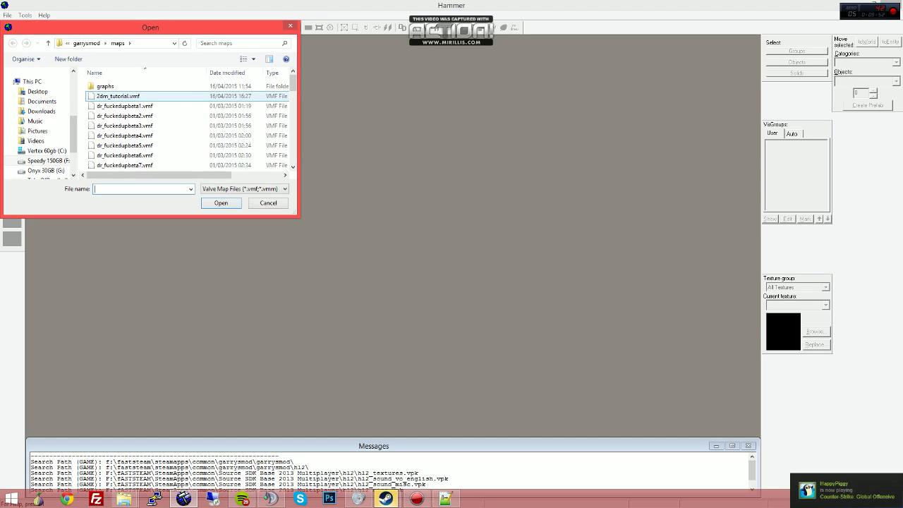
{"action": "left_click", "coordinate": [166, 96]}
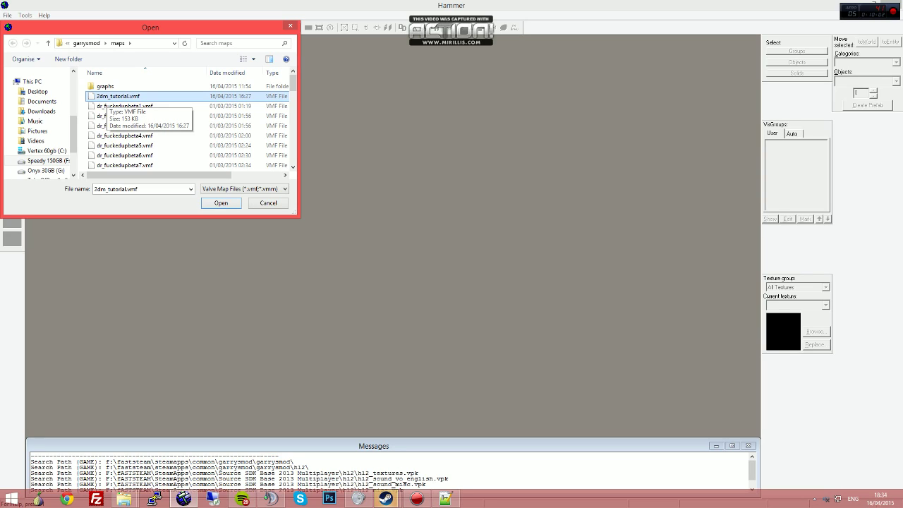
{"action": "double_click", "coordinate": [108, 96]}
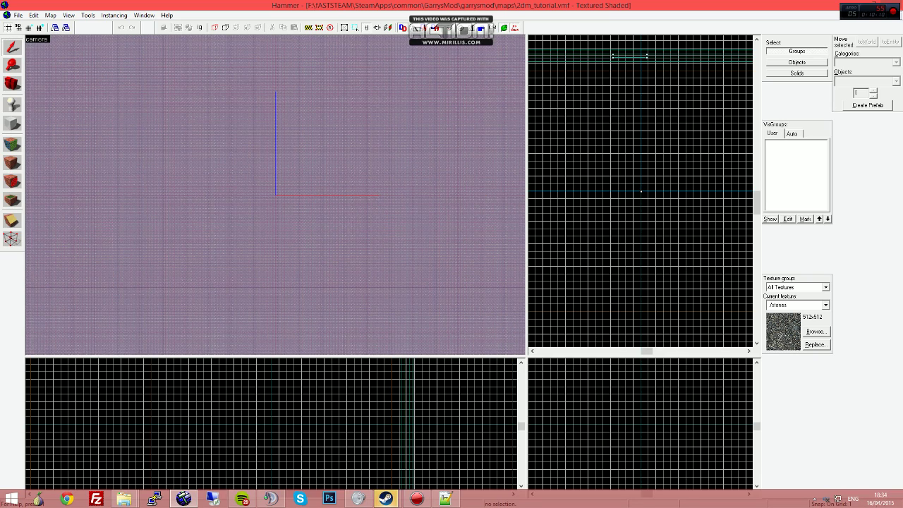
- Resize the four viewports, autosize them evenly, and maximize the 3D camera view
{"action": "left_click_drag", "start_coordinate": [526, 356], "coordinate": [486, 328]}
{"action": "key", "text": "ctrl+a"}
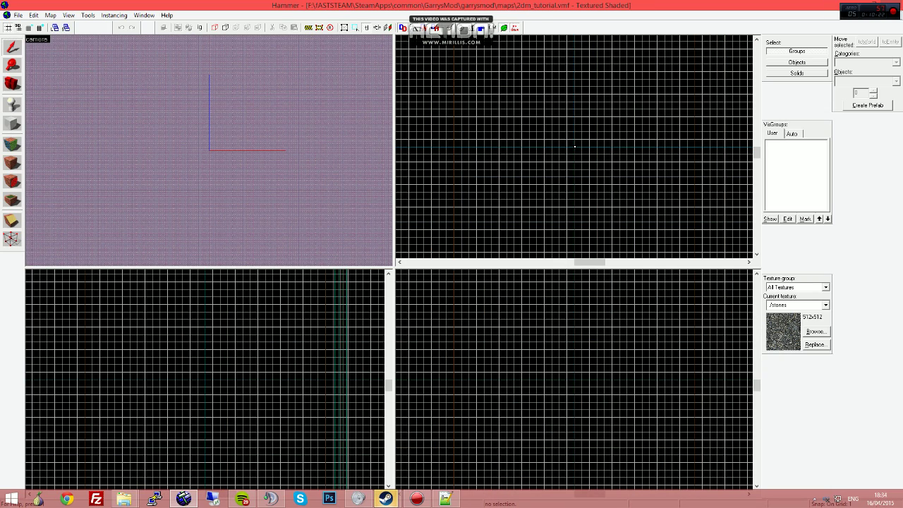
{"action": "left_click_drag", "start_coordinate": [393, 267], "coordinate": [710, 145]}
{"action": "key", "text": "ctrl+a"}
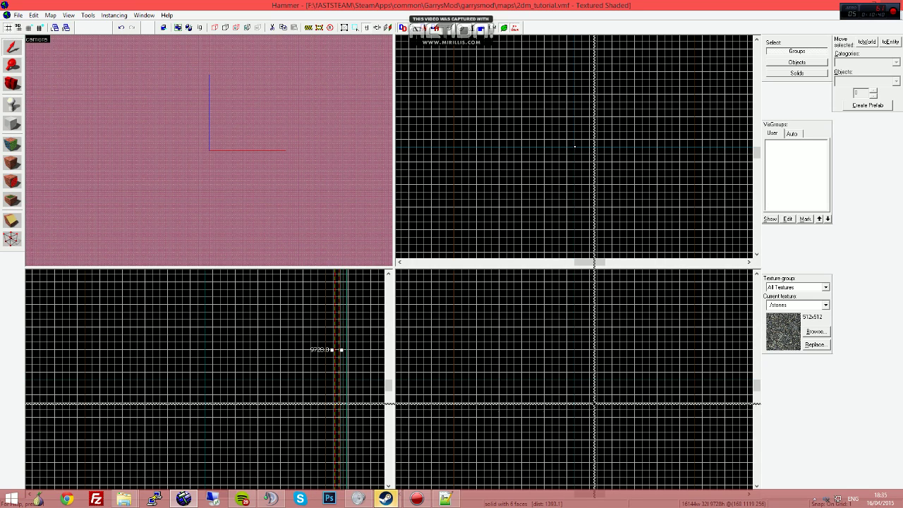
{"action": "key", "text": "shift+z"}
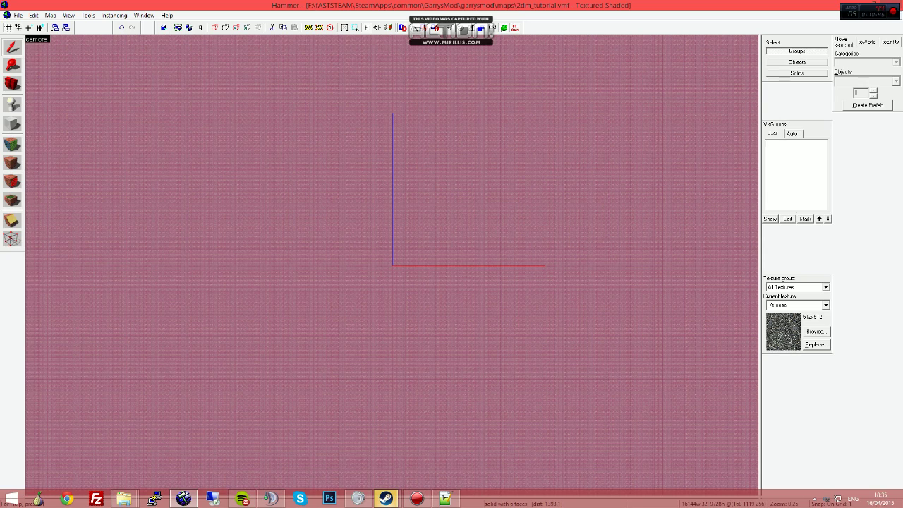
- Fly the camera through the map to examine its walls, sky, ground and hilly terrain from several sides
{"action": "key", "text": "s"}
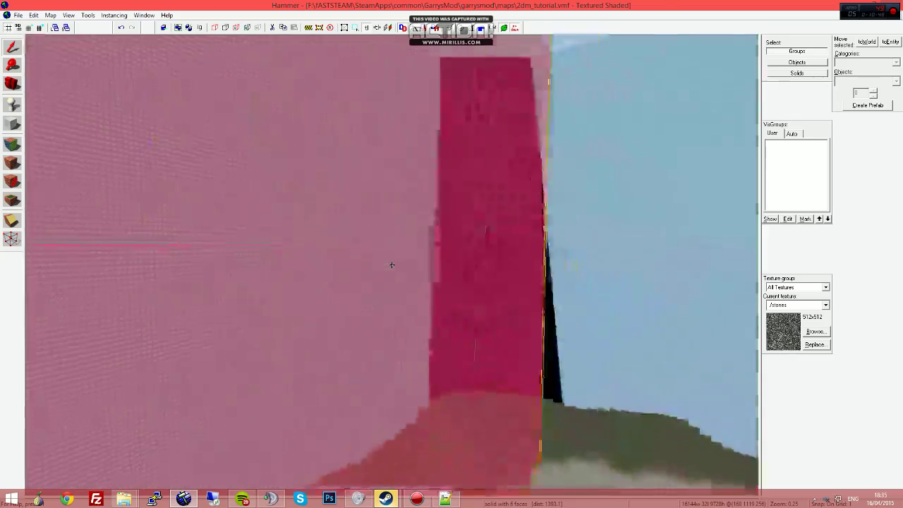
{"action": "key", "text": "w"}
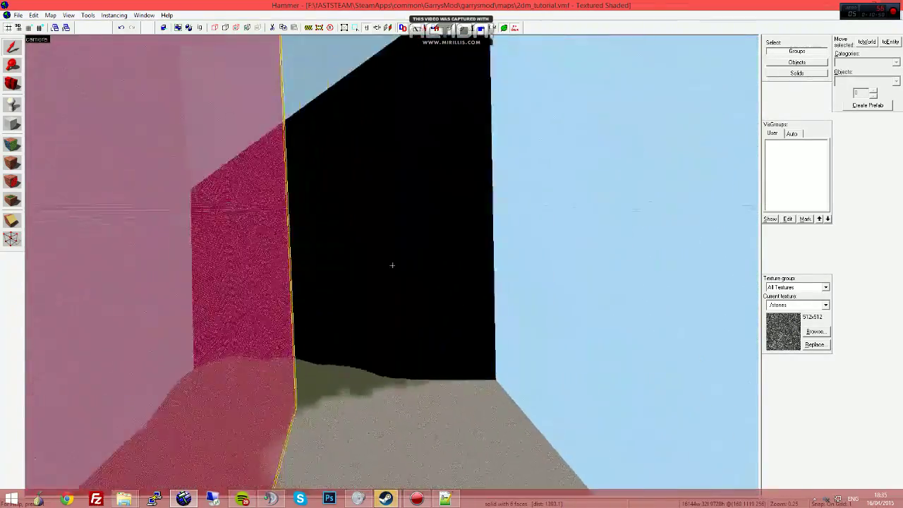
{"action": "key", "text": "w"}
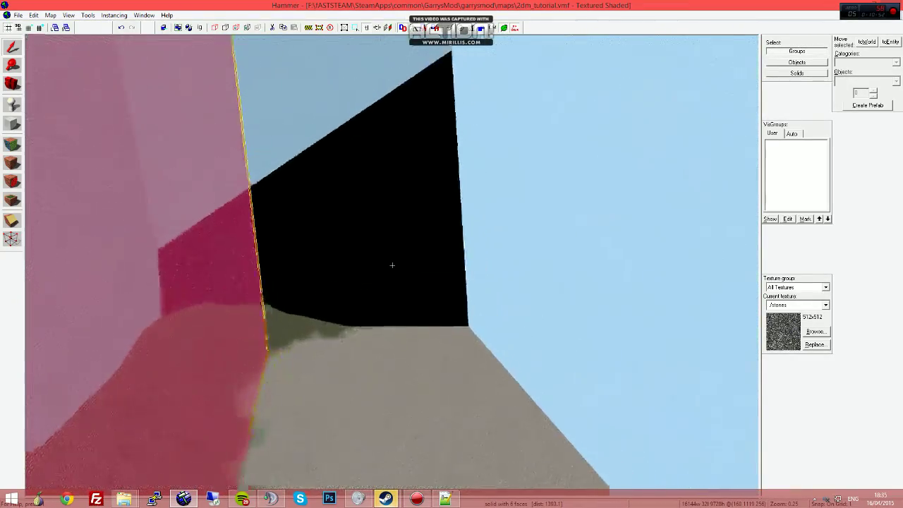
{"action": "key", "text": "w"}
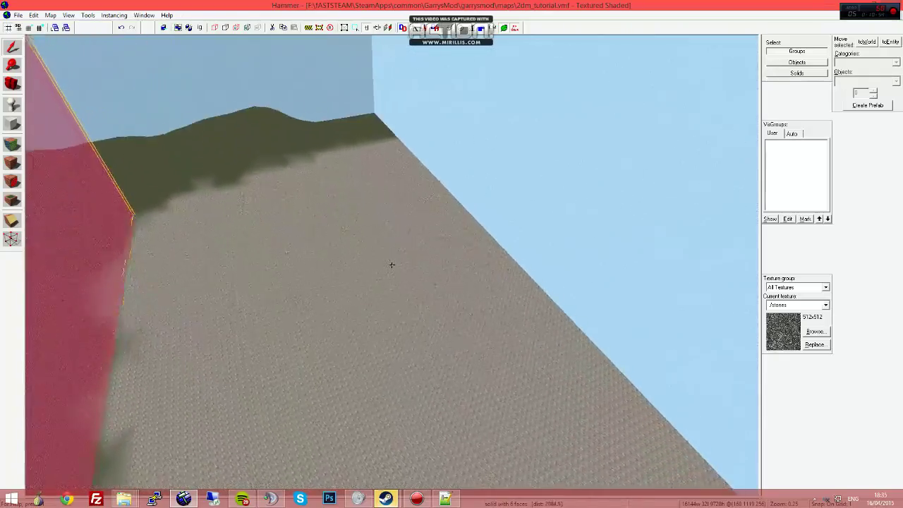
{"action": "key", "text": "w"}
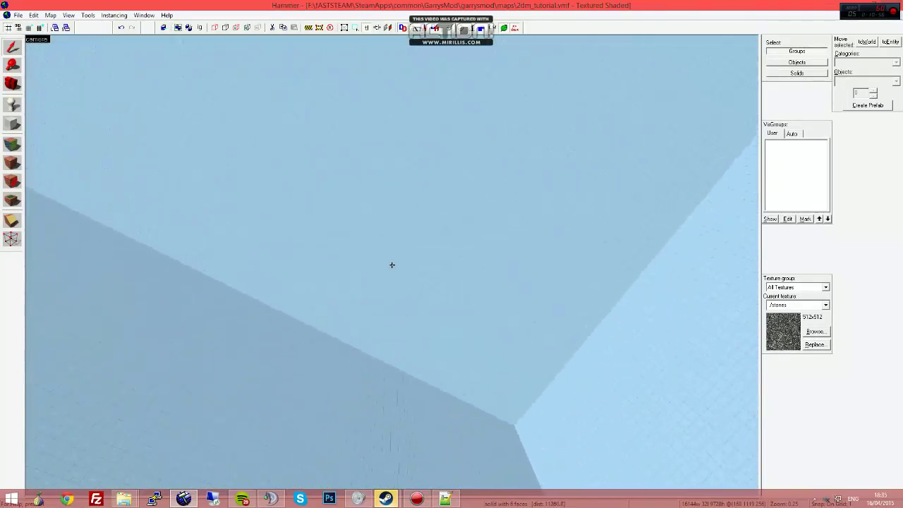
{"action": "key", "text": "Up"}
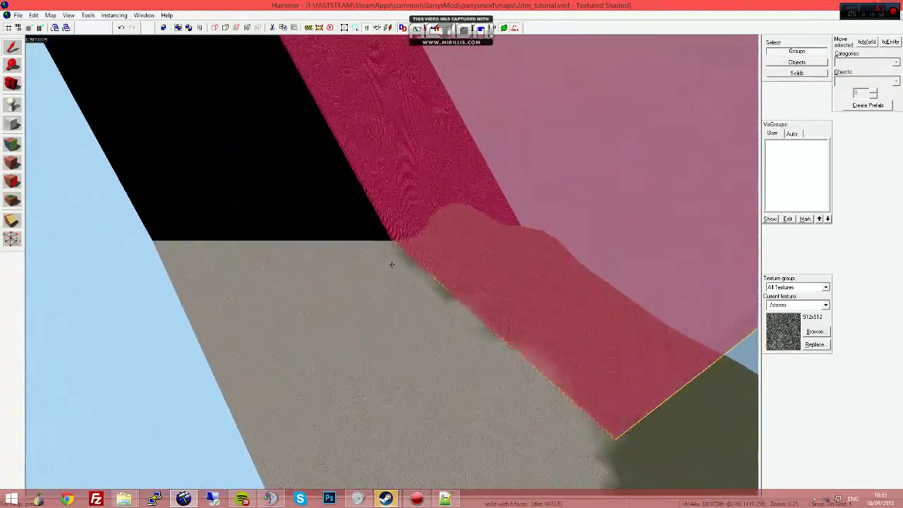
{"action": "key", "text": "Down"}
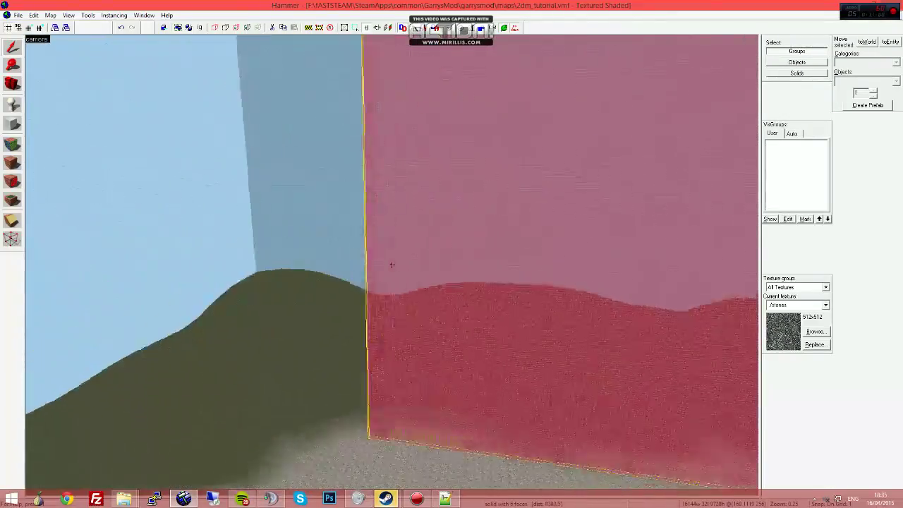
{"action": "key", "text": "Left"}
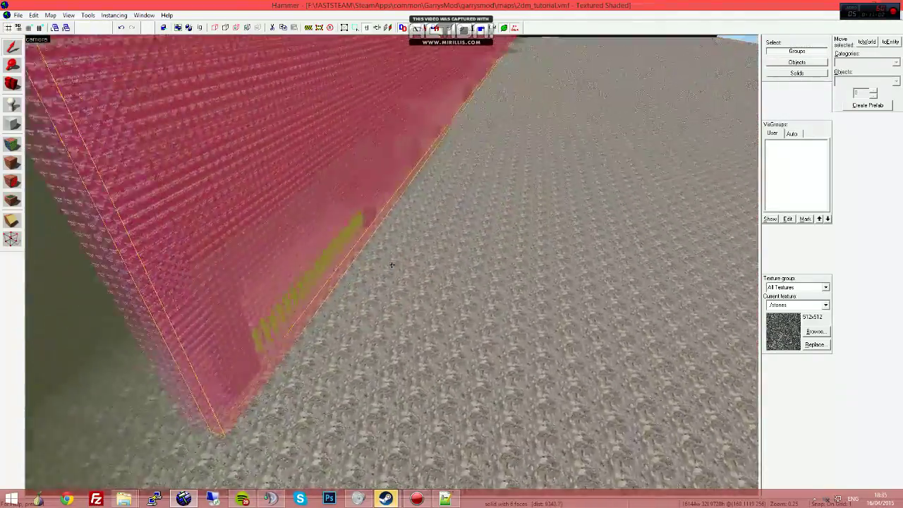
{"action": "key", "text": "w"}
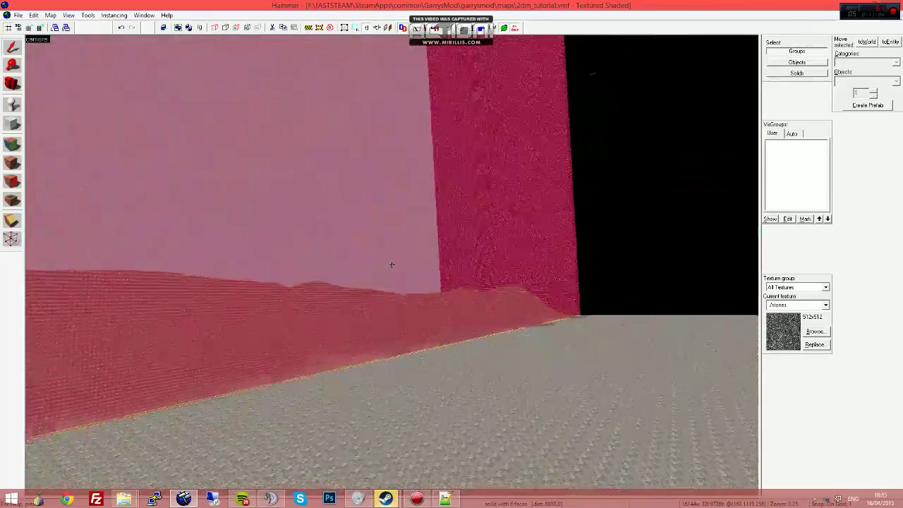
{"action": "key", "text": "w"}
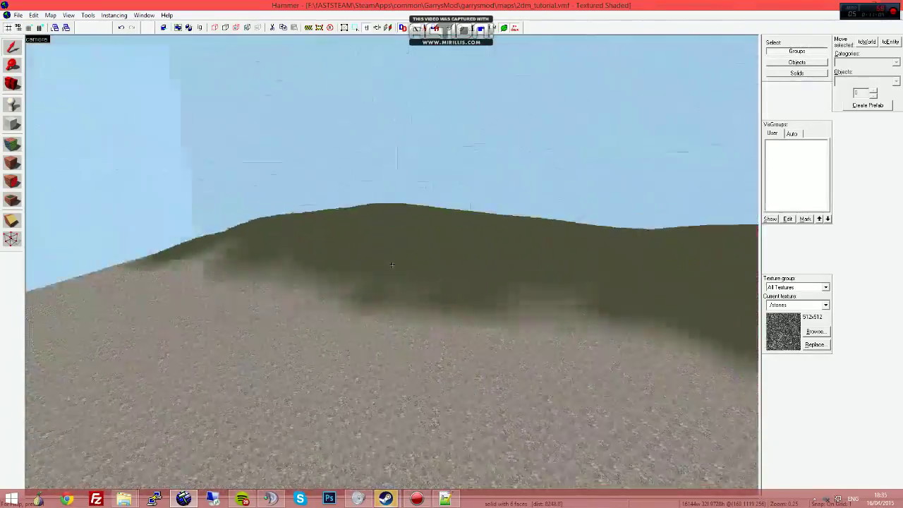
{"action": "key", "text": "Right"}
{"action": "key", "text": "Right"}
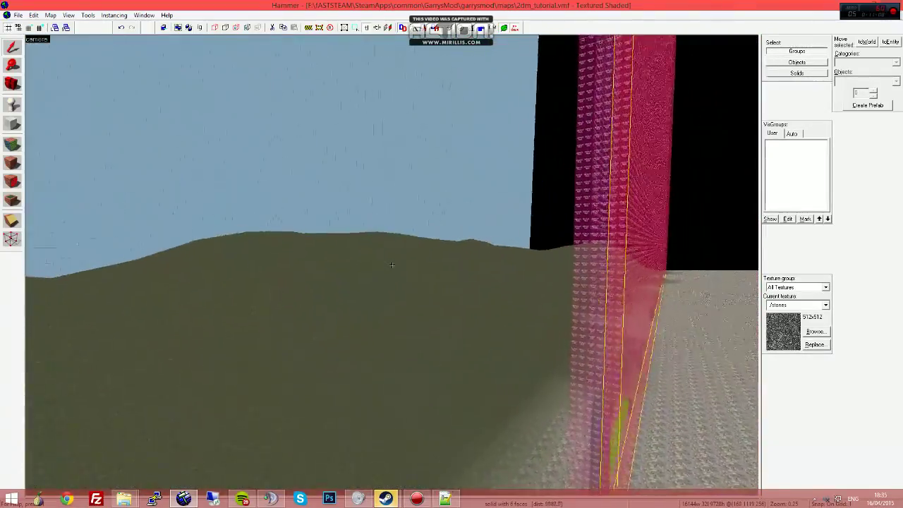
{"action": "key", "text": "w"}
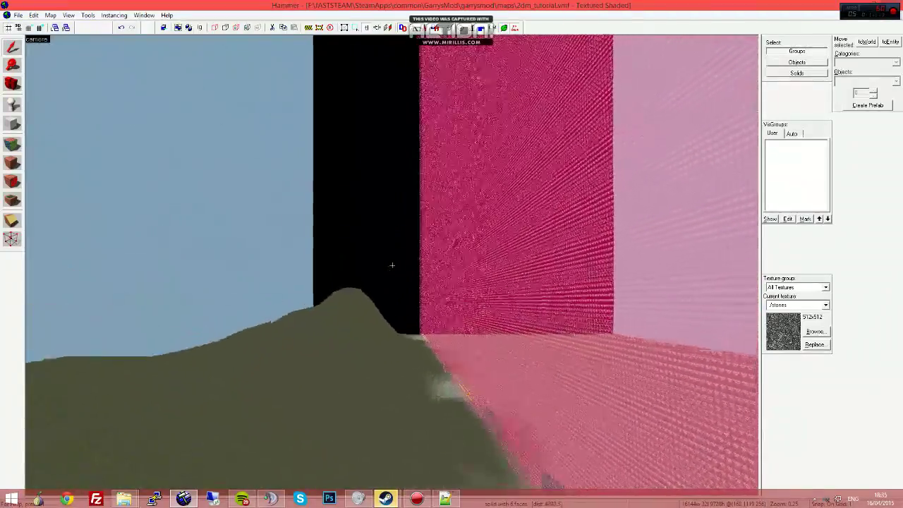
{"action": "key", "text": "w"}
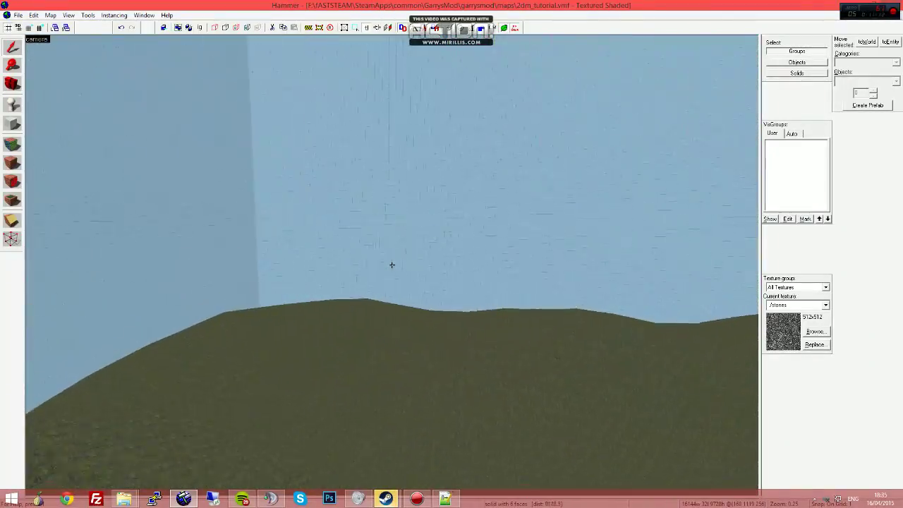